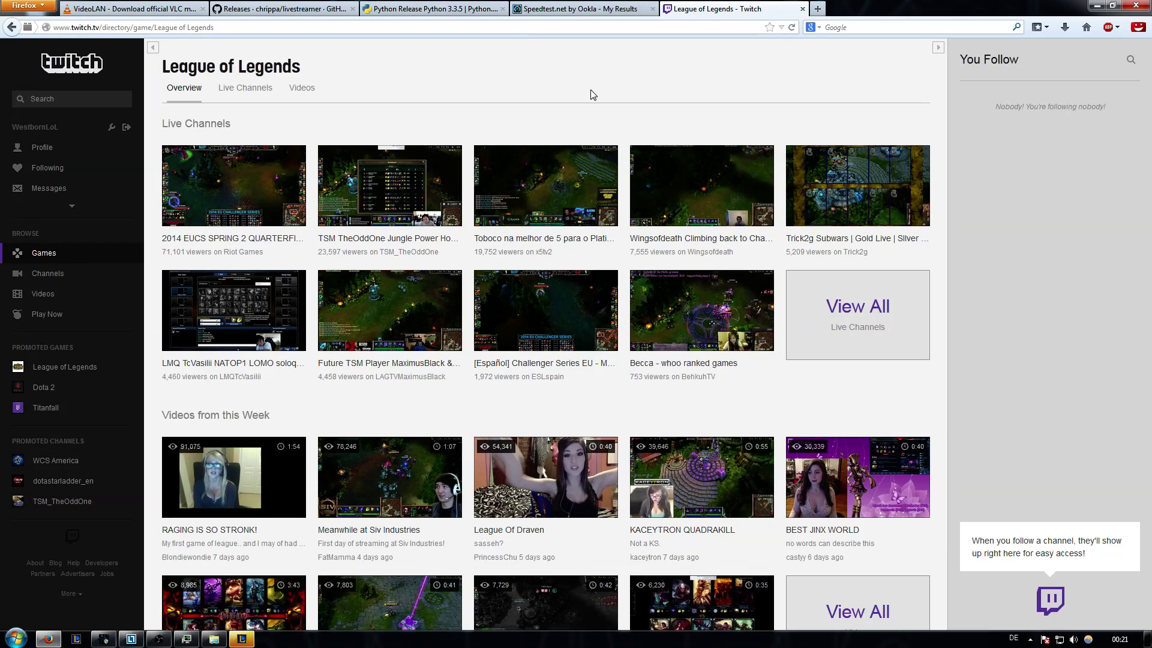
# Highlight the League of Legends directory title, then move on to the VLC download tab.
pyautogui.scroll(-2, 579, 93)
pyautogui.scroll(2, 569, 125)
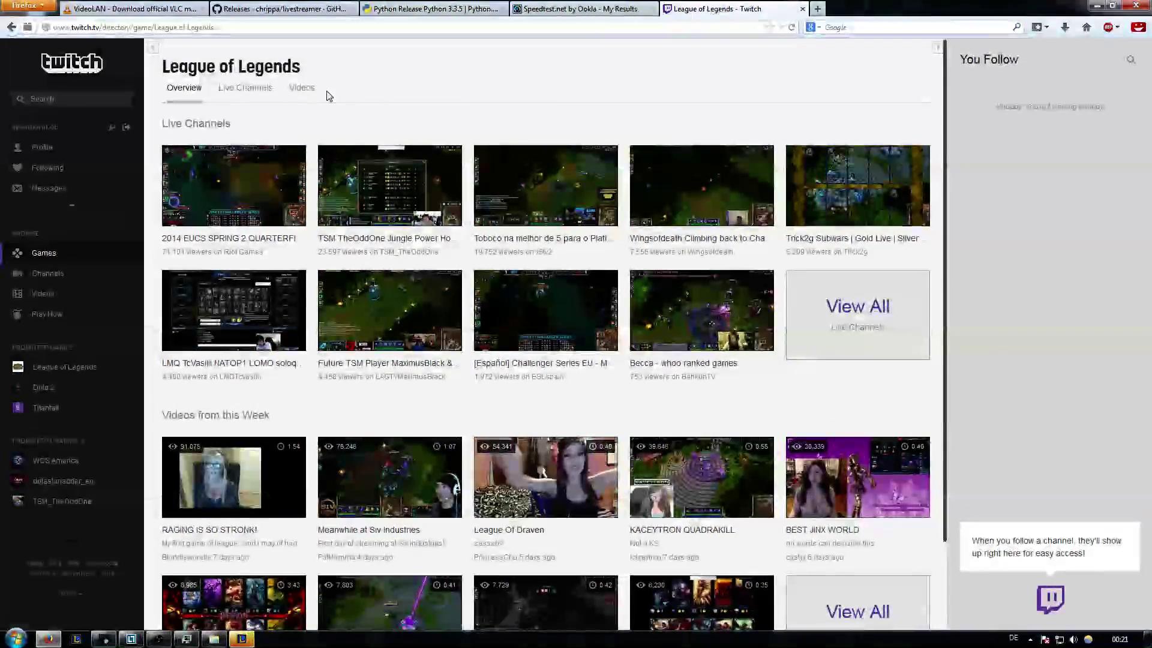
pyautogui.moveTo(301, 67); pyautogui.dragTo(161, 65)
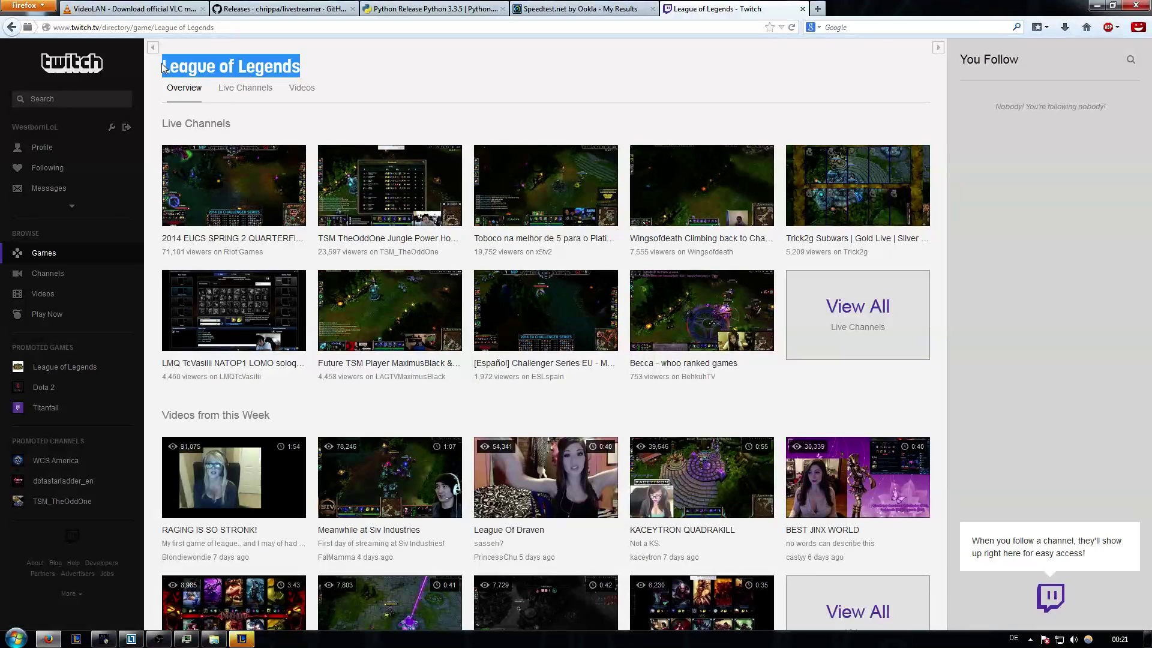
pyautogui.click(328, 56)
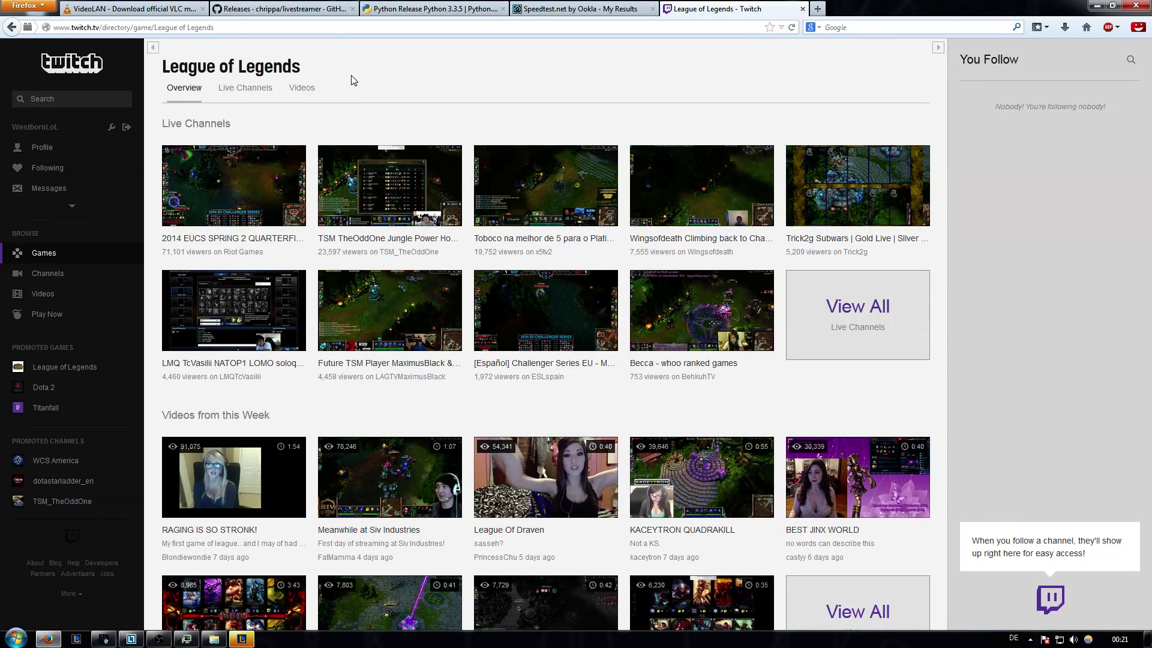
pyautogui.moveTo(326, 69); pyautogui.dragTo(165, 67)
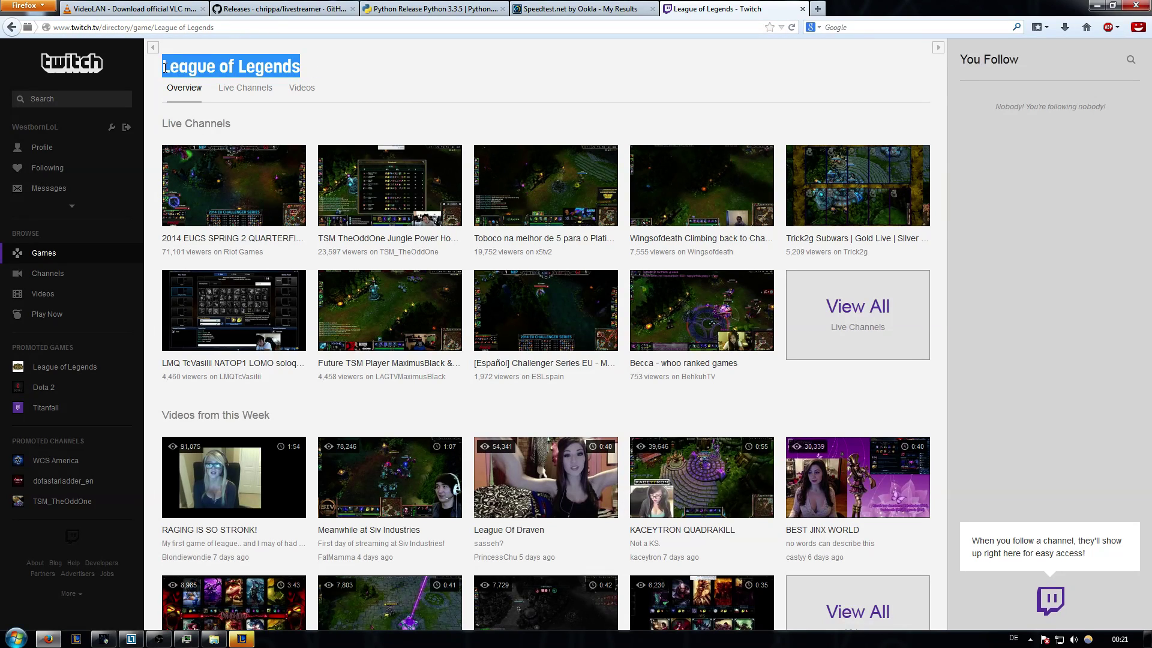
pyautogui.moveTo(314, 64); pyautogui.dragTo(163, 68)
pyautogui.click(406, 62)
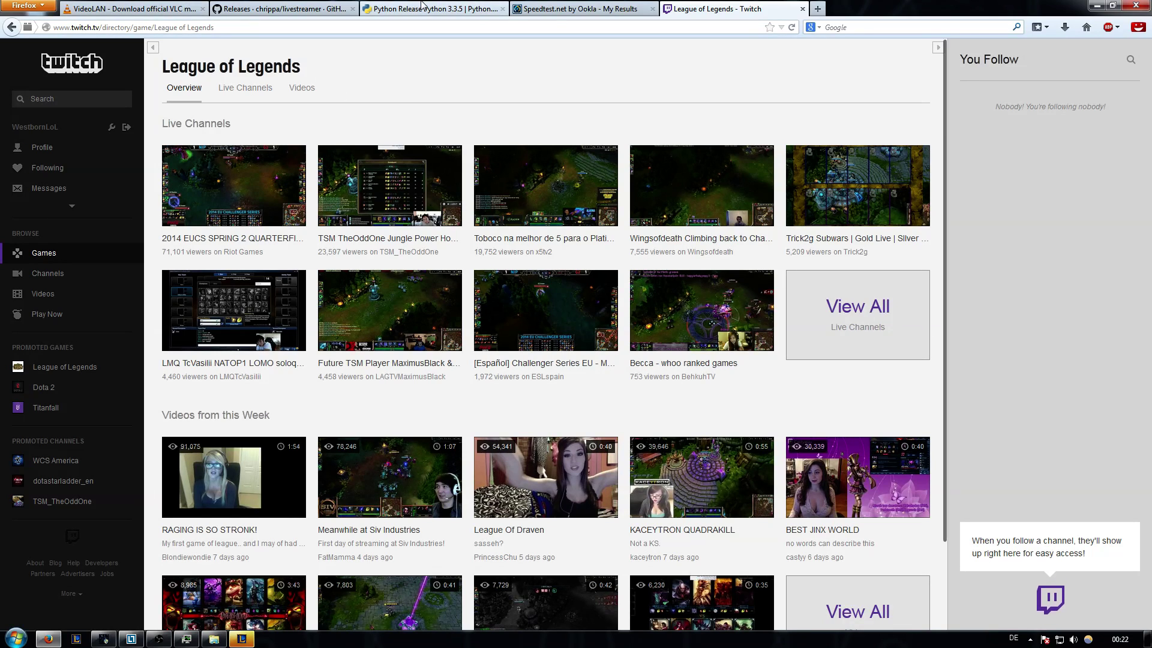
pyautogui.click(315, 7)
pyautogui.click(129, 8)
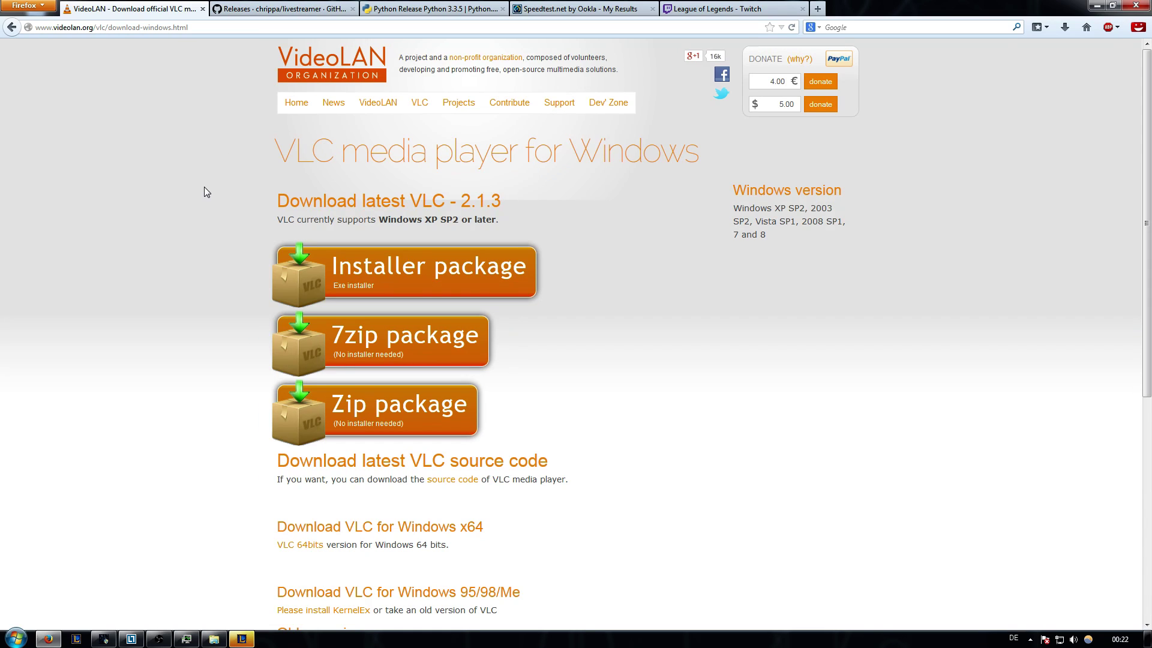
# Flip between the livestreamer releases tab and the League of Legends Twitch tab.
pyautogui.click(280, 9)
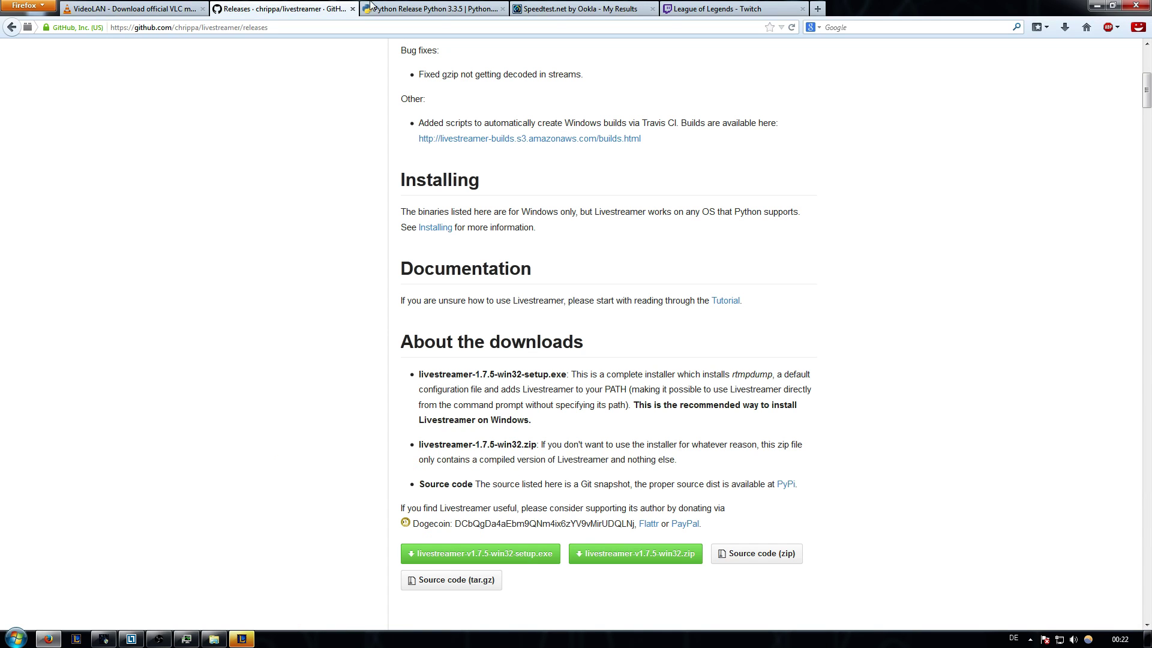
pyautogui.middleClick(238, 277)
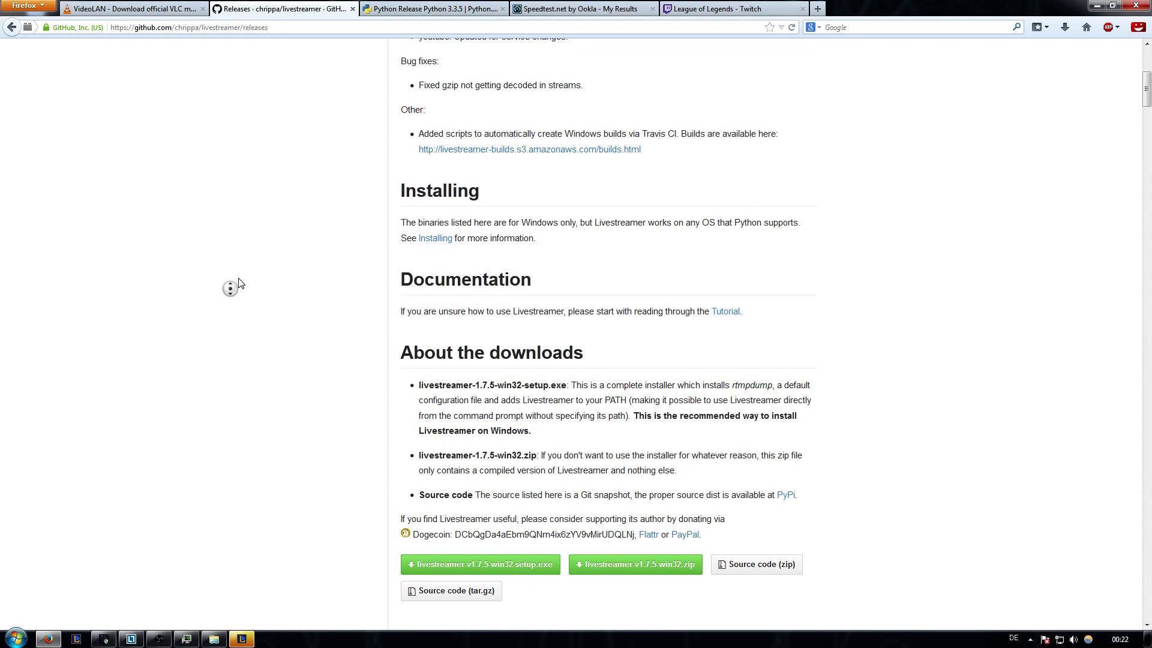
pyautogui.click(720, 8)
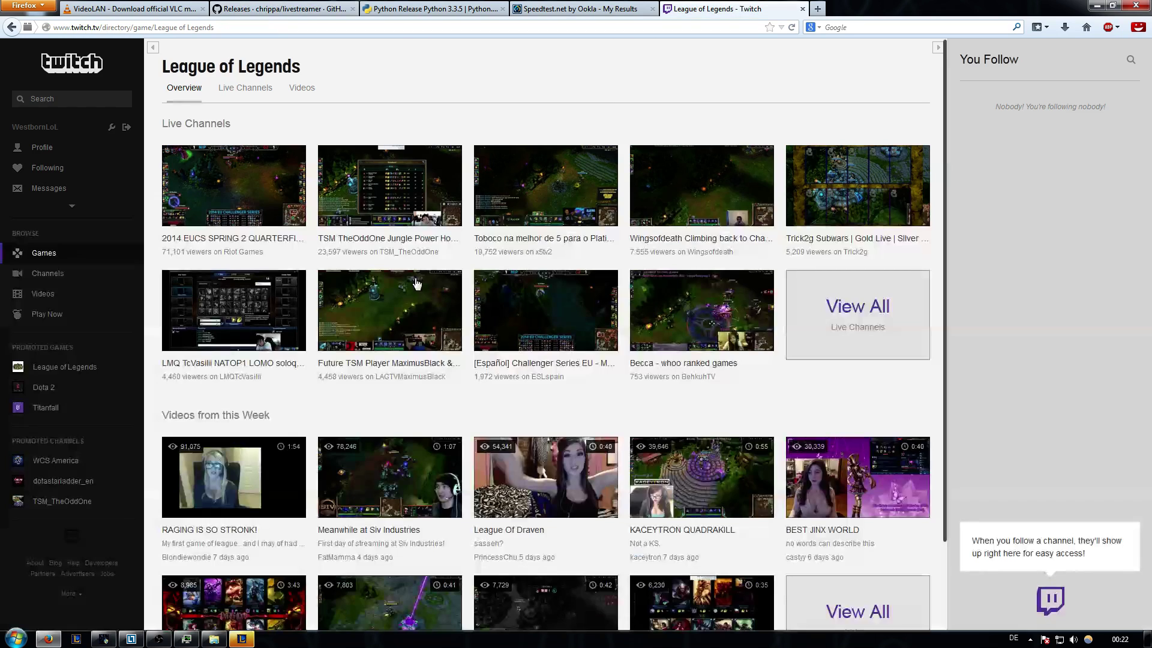
pyautogui.click(294, 6)
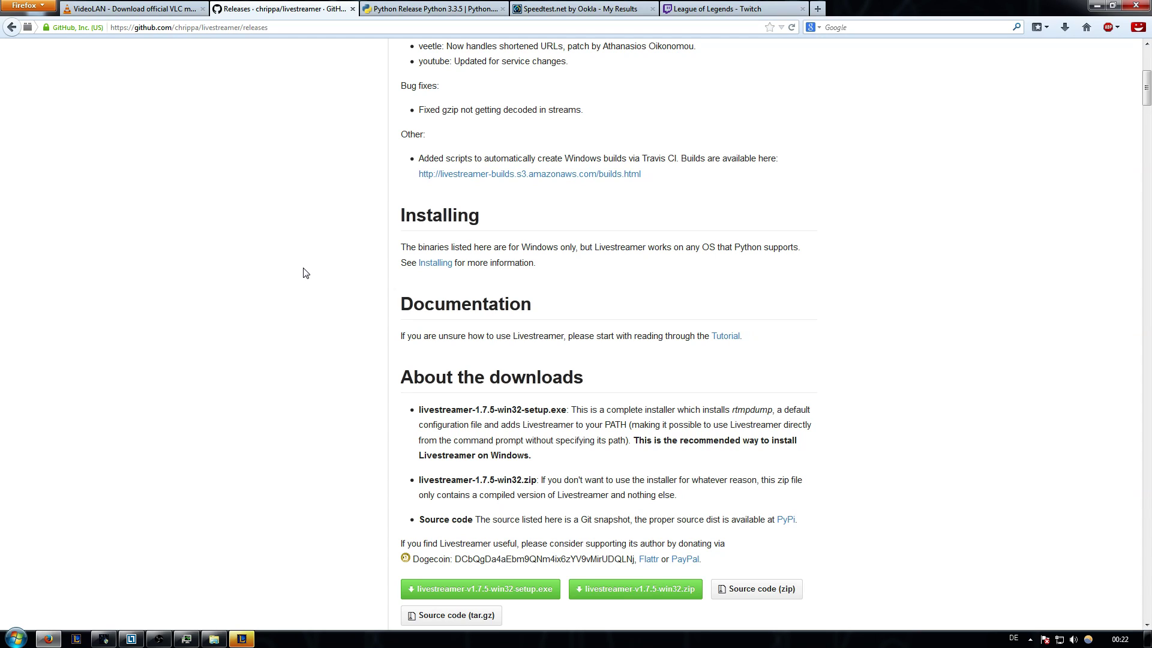
# Highlight the VLC media player for Windows heading, then go to the livestreamer releases page.
pyautogui.click(154, 6)
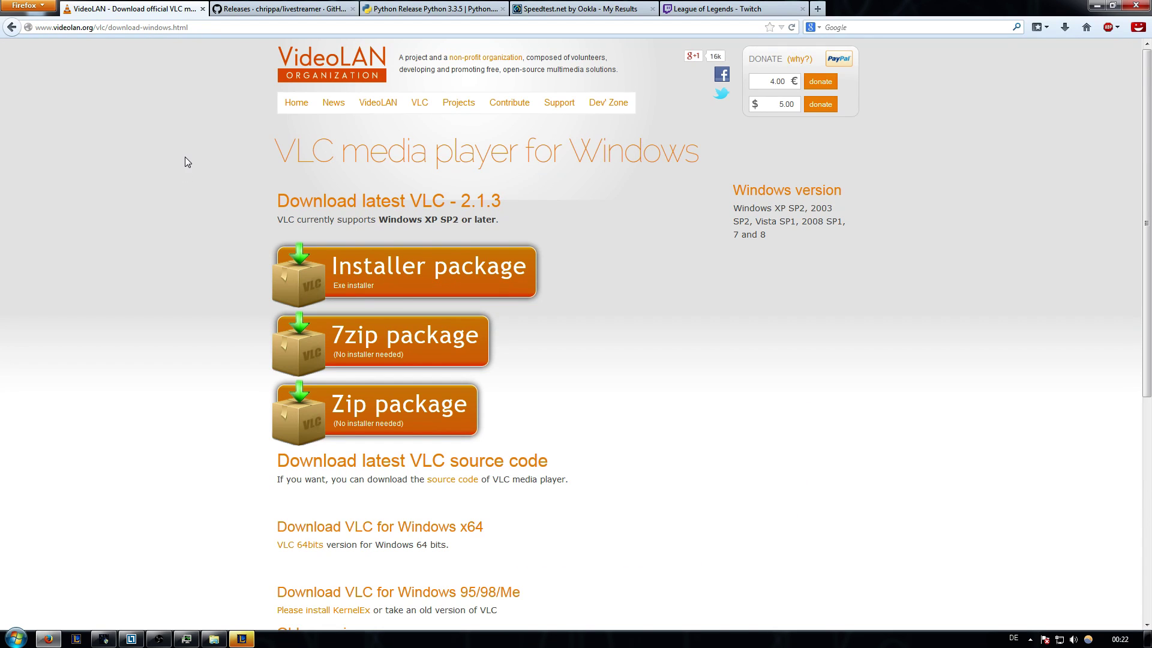
pyautogui.moveTo(273, 154); pyautogui.dragTo(701, 144)
pyautogui.click(594, 200)
pyautogui.click(246, 6)
pyautogui.click(155, 8)
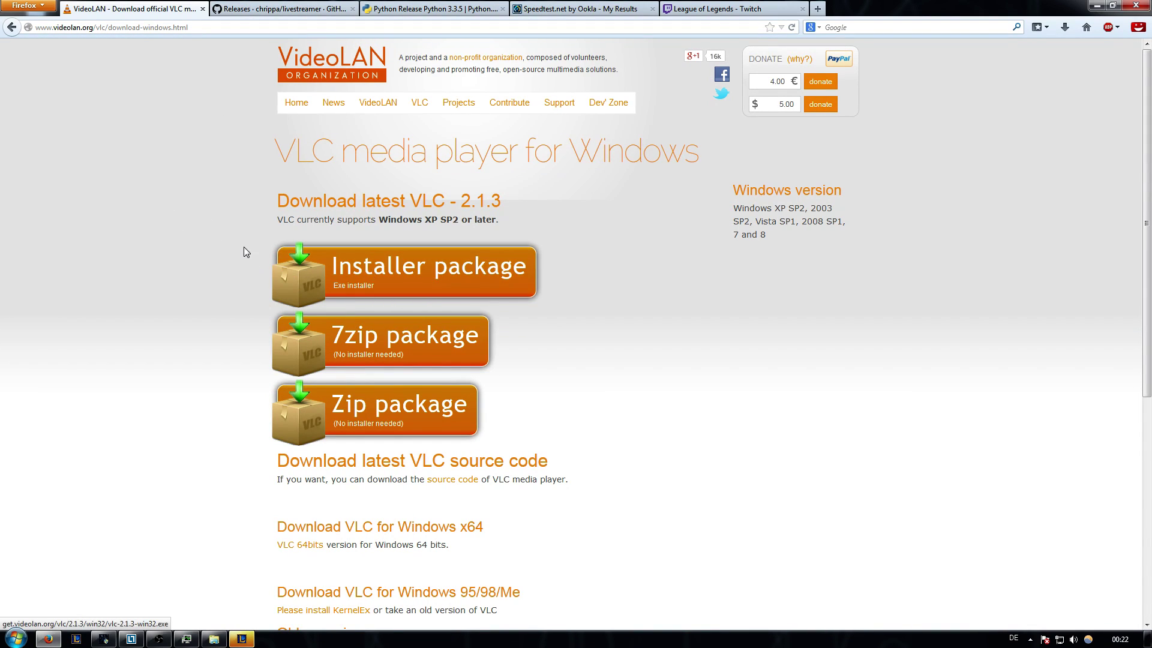
pyautogui.moveTo(259, 242); pyautogui.dragTo(590, 279)
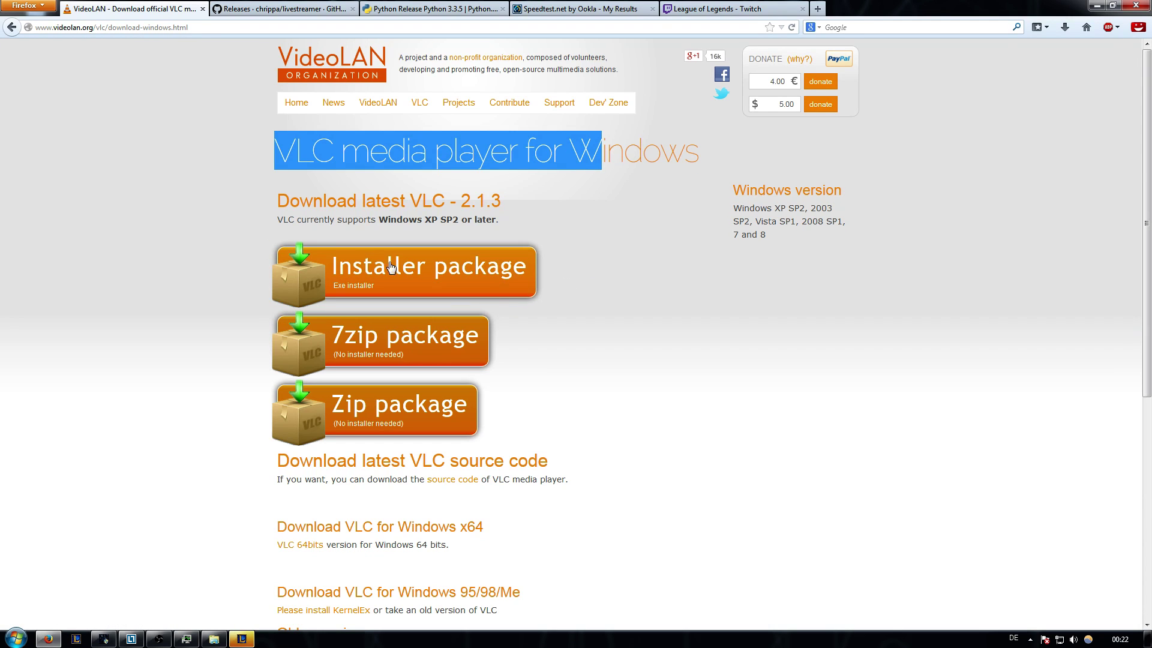
pyautogui.click(186, 226)
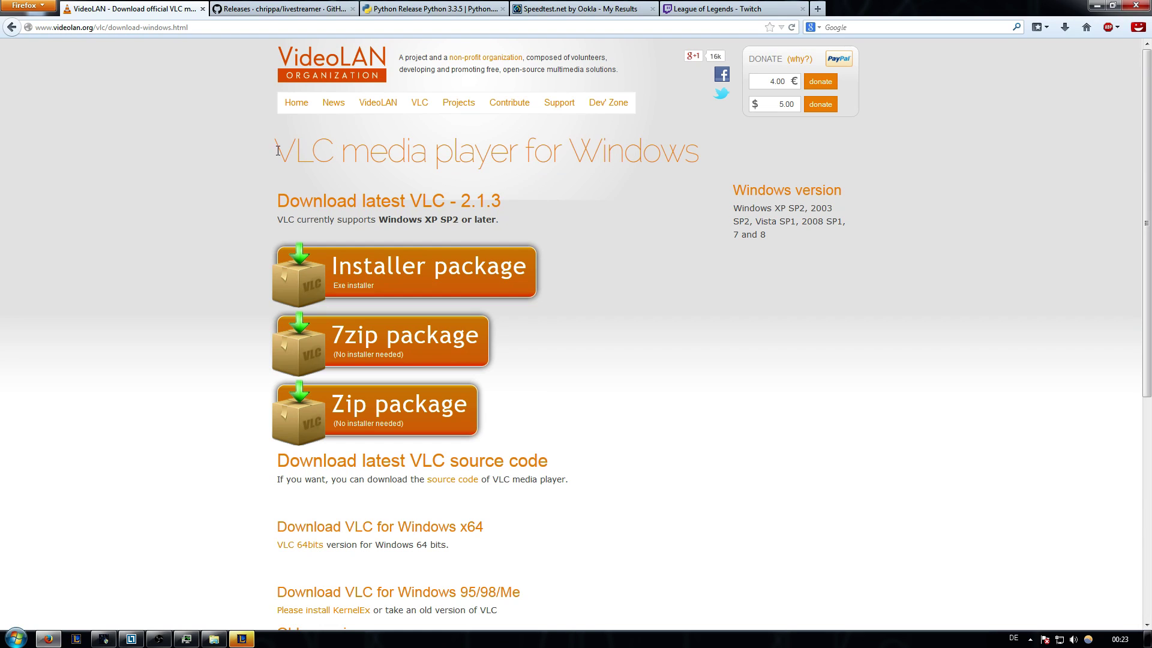
pyautogui.click(282, 8)
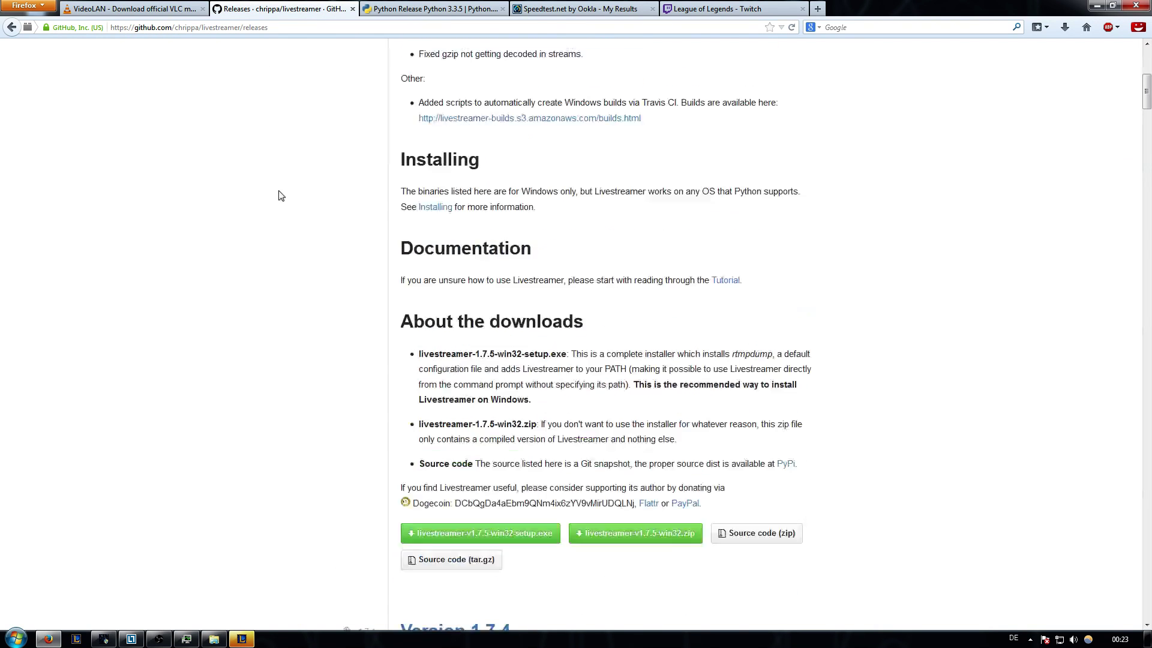
# Scroll the releases page to the About the downloads section and download buttons.
pyautogui.scroll(6, 280, 194)
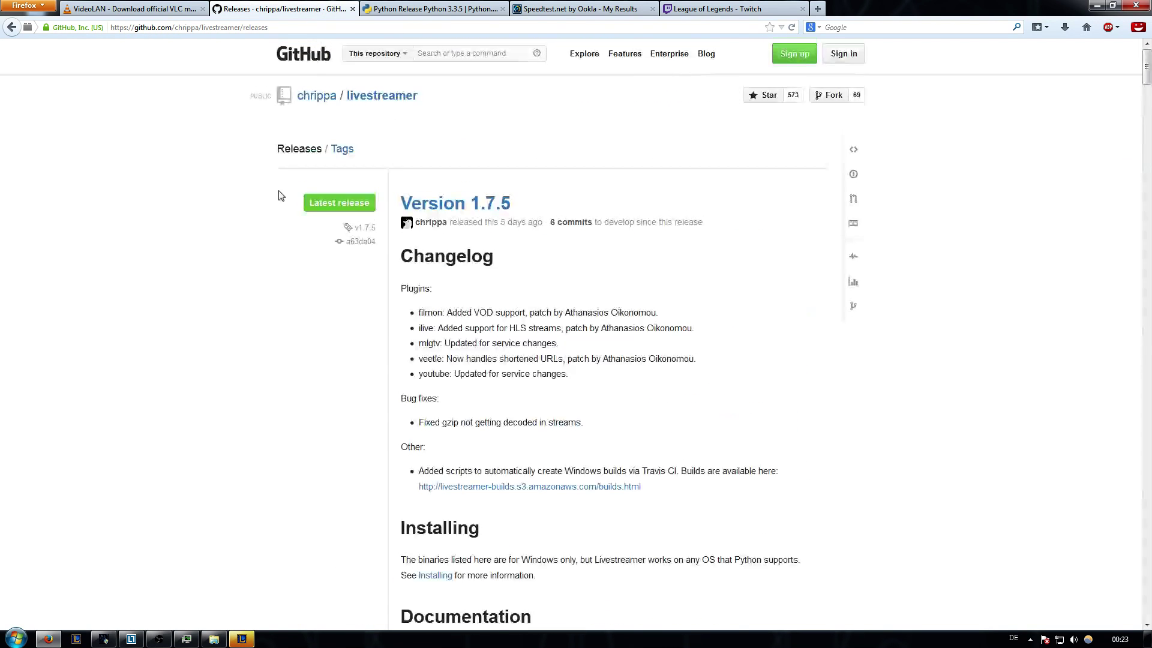
pyautogui.middleClick(180, 189)
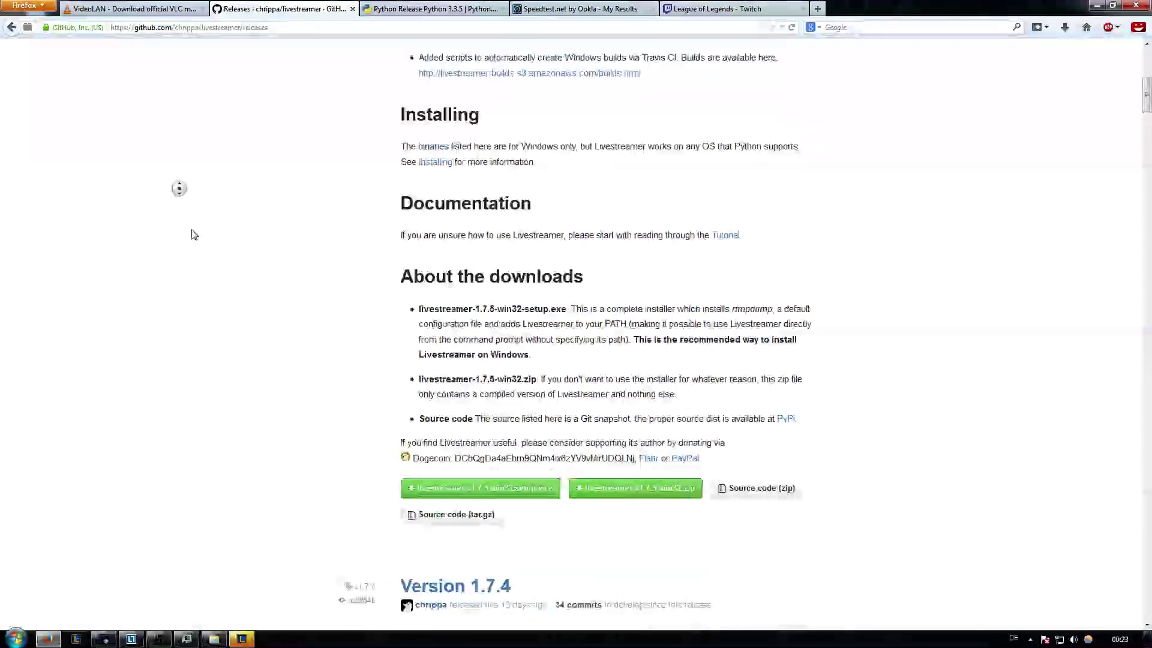
pyautogui.click(213, 236)
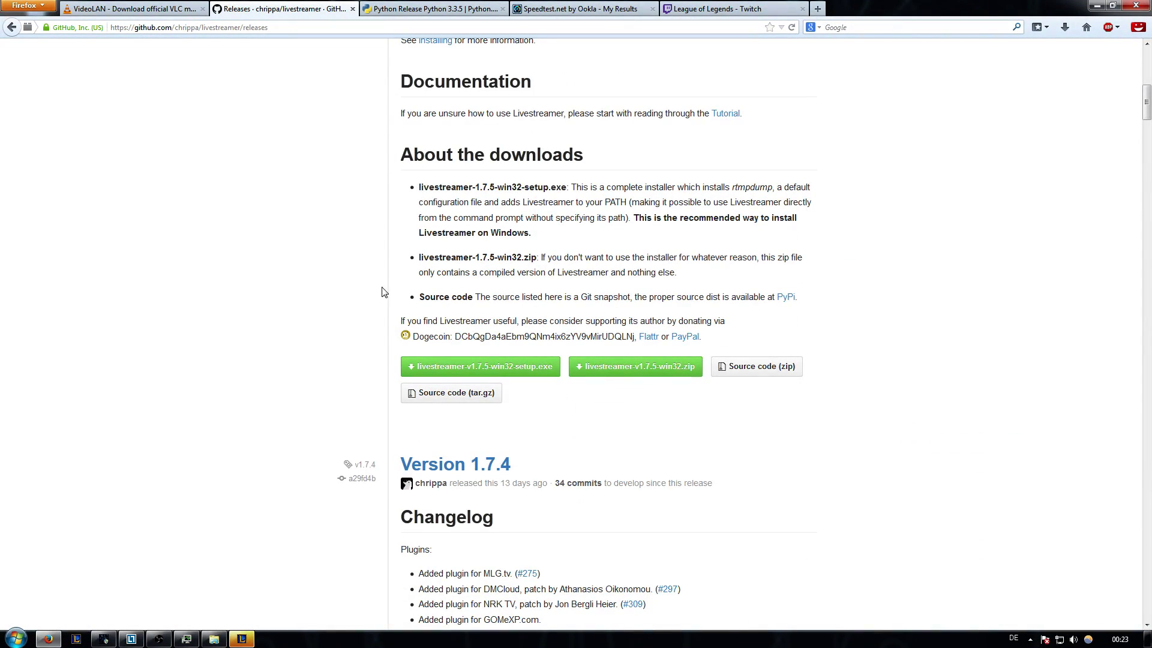
pyautogui.click(135, 8)
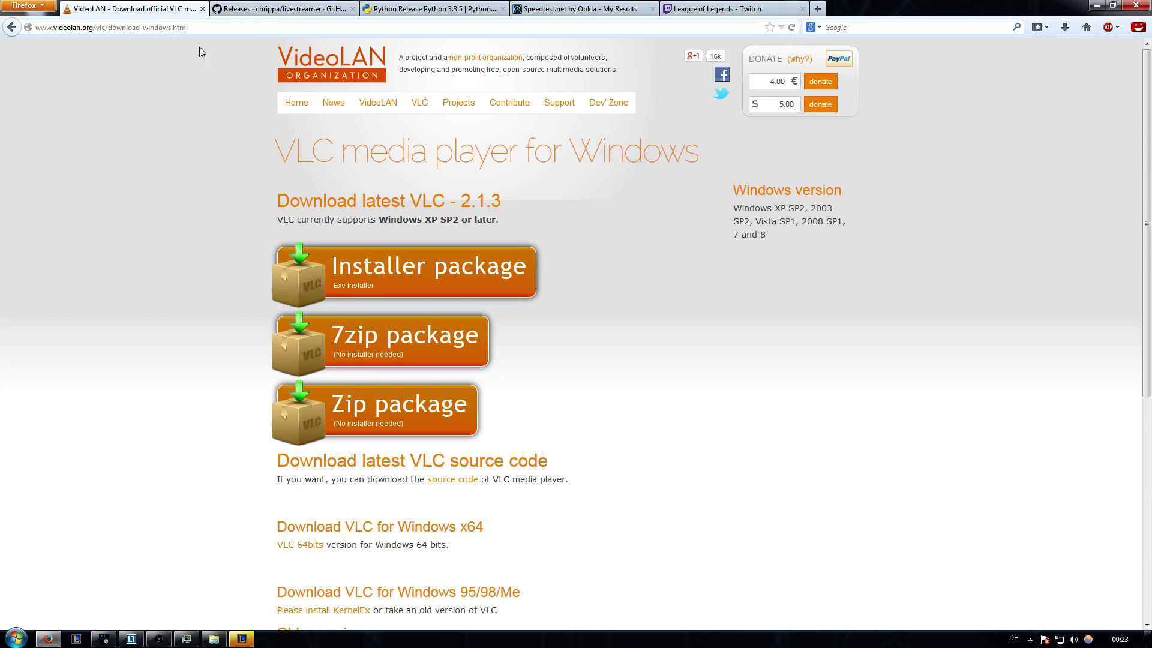
pyautogui.click(268, 9)
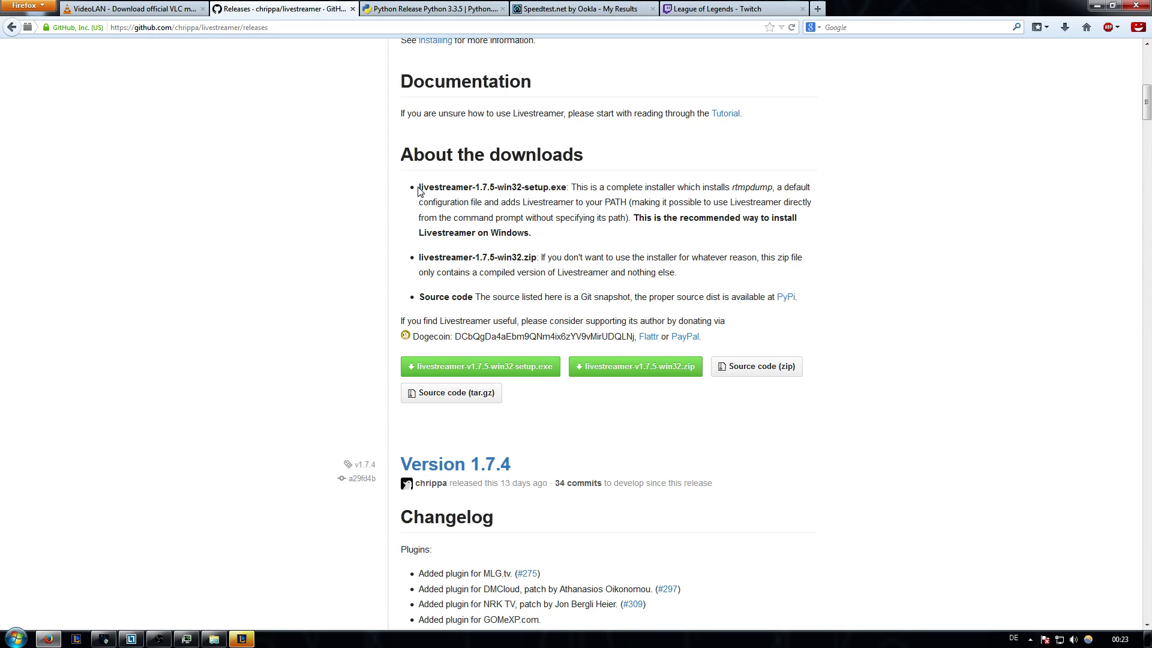
# Highlight the livestreamer-v1.7.5-win32-setup.exe installer name on the livestreamer releases page.
pyautogui.moveTo(420, 187); pyautogui.dragTo(569, 187)
pyautogui.click(578, 199)
pyautogui.moveTo(420, 187); pyautogui.dragTo(571, 187)
pyautogui.click(571, 201)
pyautogui.click(138, 9)
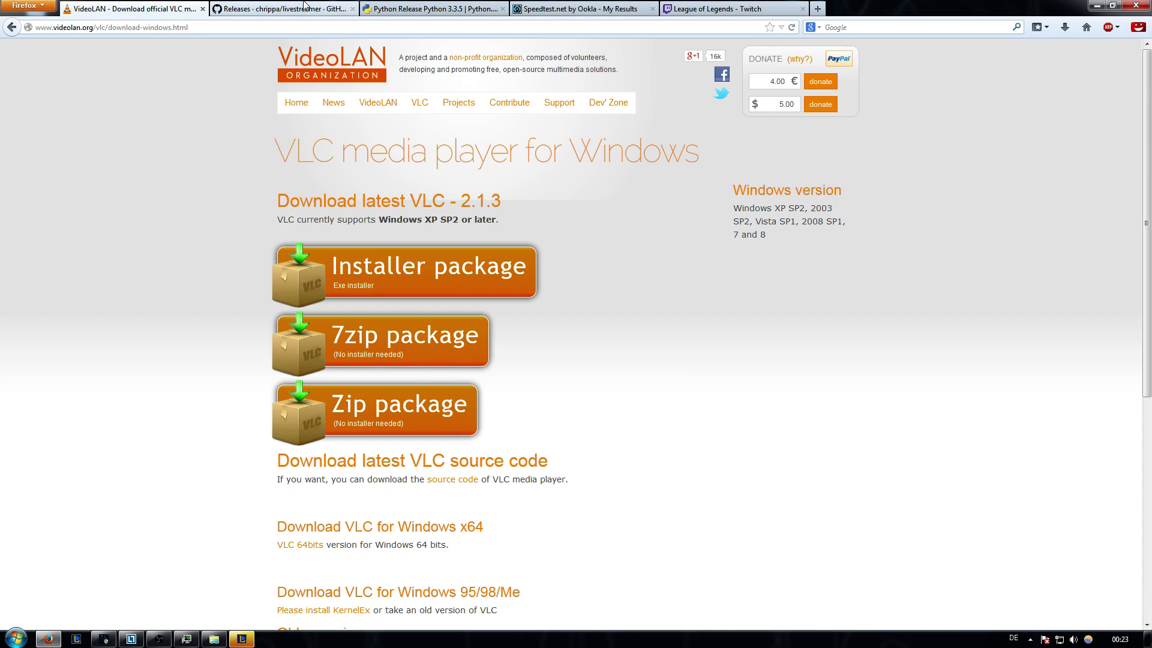
pyautogui.click(306, 10)
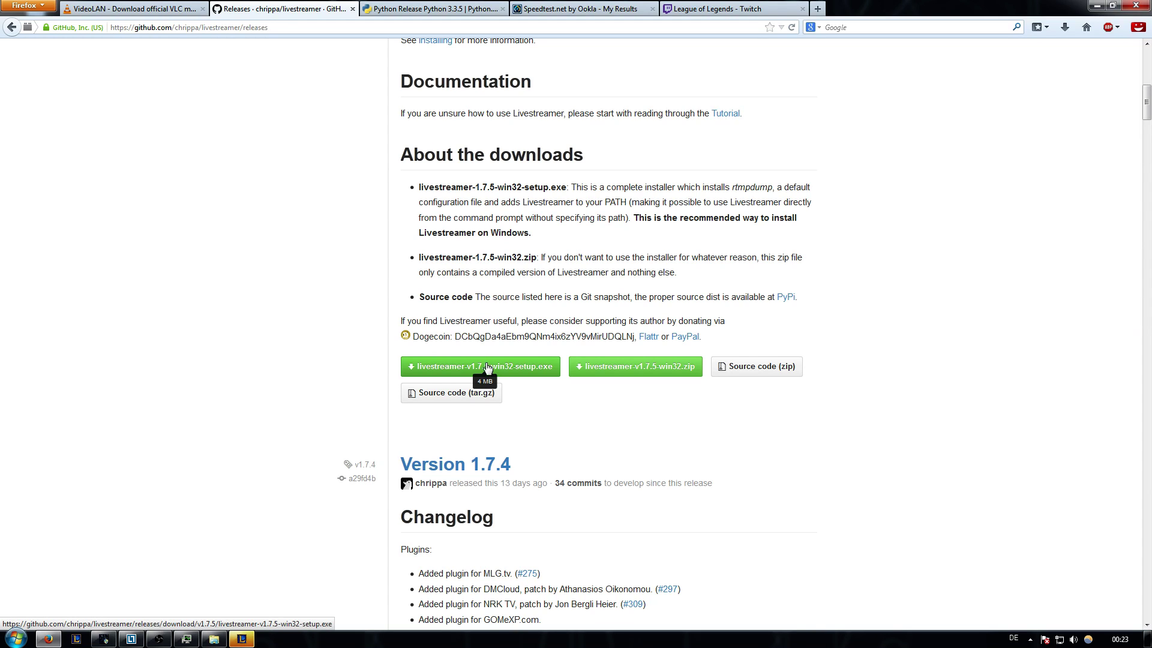
# Switch to the Python 3.3.5 page and highlight its heading and release date.
pyautogui.hotkey('ctrl', 'Tab')
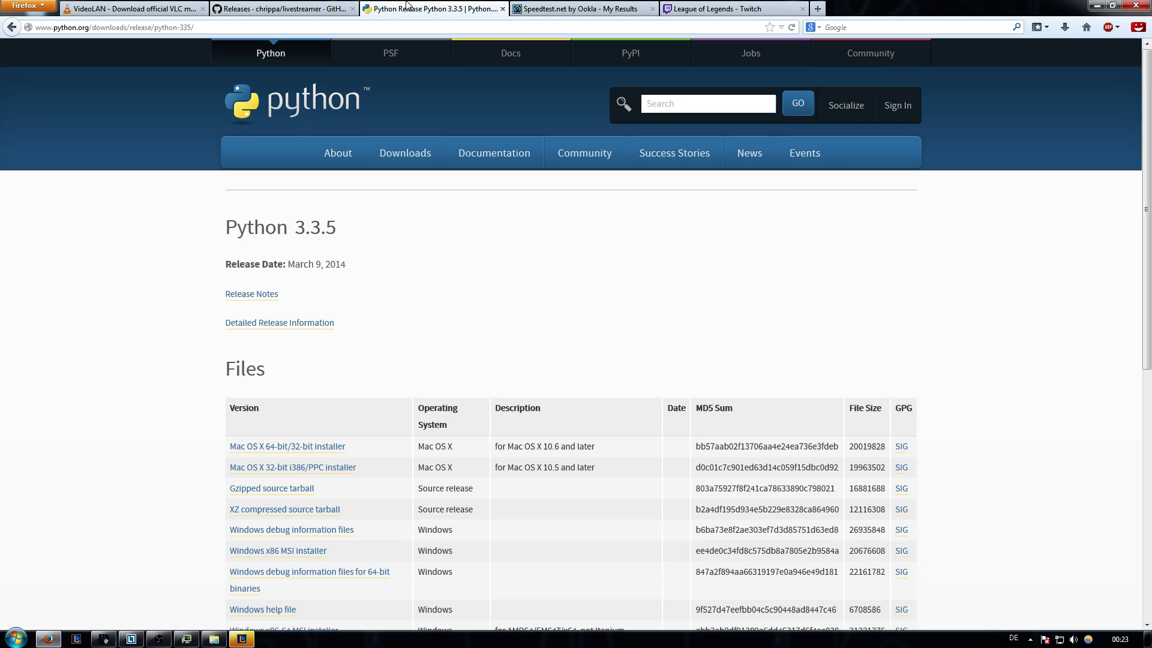
pyautogui.middleClick(150, 265)
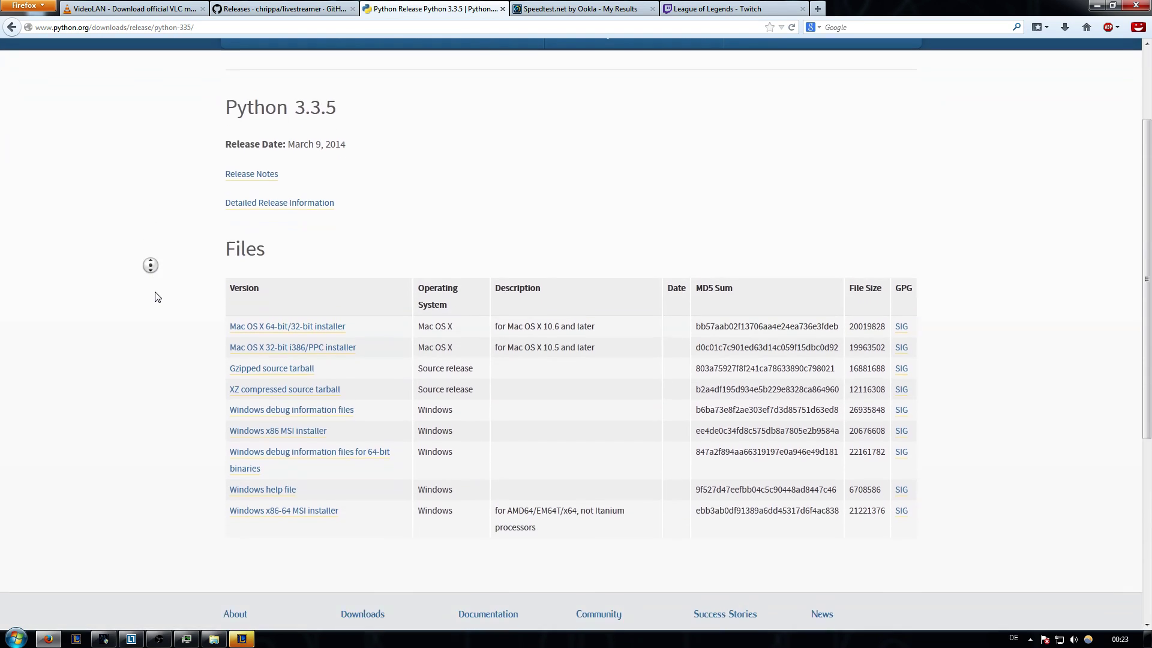
pyautogui.click(161, 269)
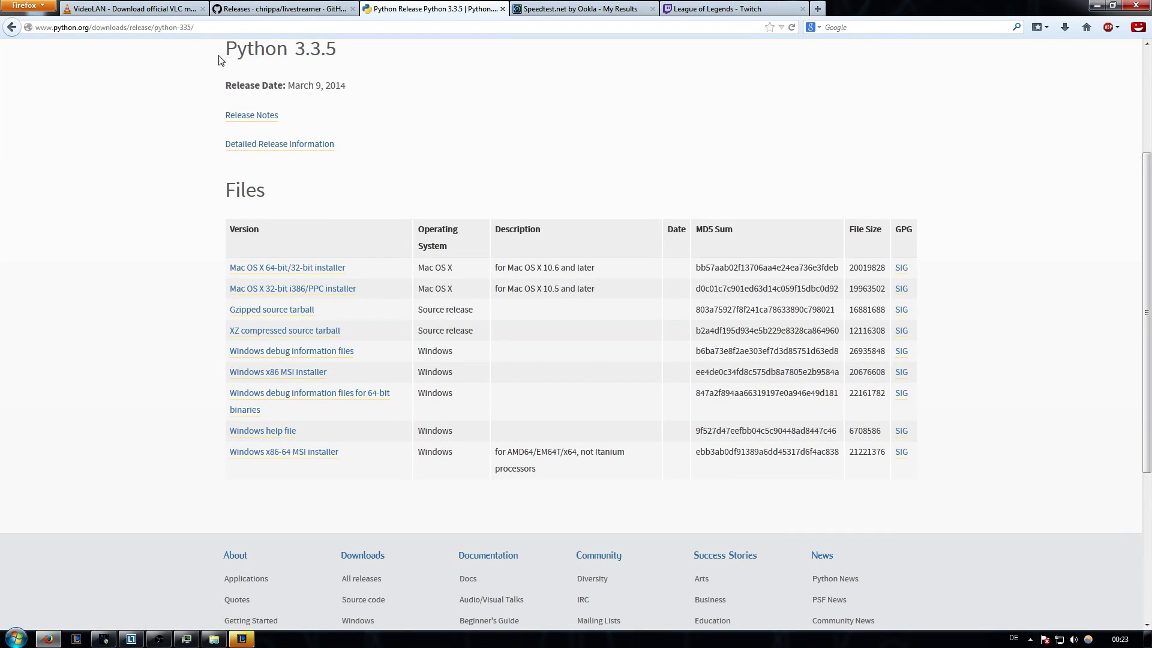
pyautogui.moveTo(222, 50); pyautogui.dragTo(354, 54)
pyautogui.click(354, 54)
pyautogui.moveTo(224, 53); pyautogui.dragTo(359, 54)
pyautogui.click(358, 55)
pyautogui.moveTo(228, 48); pyautogui.dragTo(362, 48)
pyautogui.click(356, 52)
pyautogui.moveTo(230, 51); pyautogui.dragTo(364, 79)
pyautogui.click(355, 94)
# Highlight the Windows x86-64 MSI installer entry in the Files table.
pyautogui.moveTo(216, 451); pyautogui.dragTo(365, 449)
pyautogui.click(377, 461)
pyautogui.moveTo(228, 452); pyautogui.dragTo(360, 451)
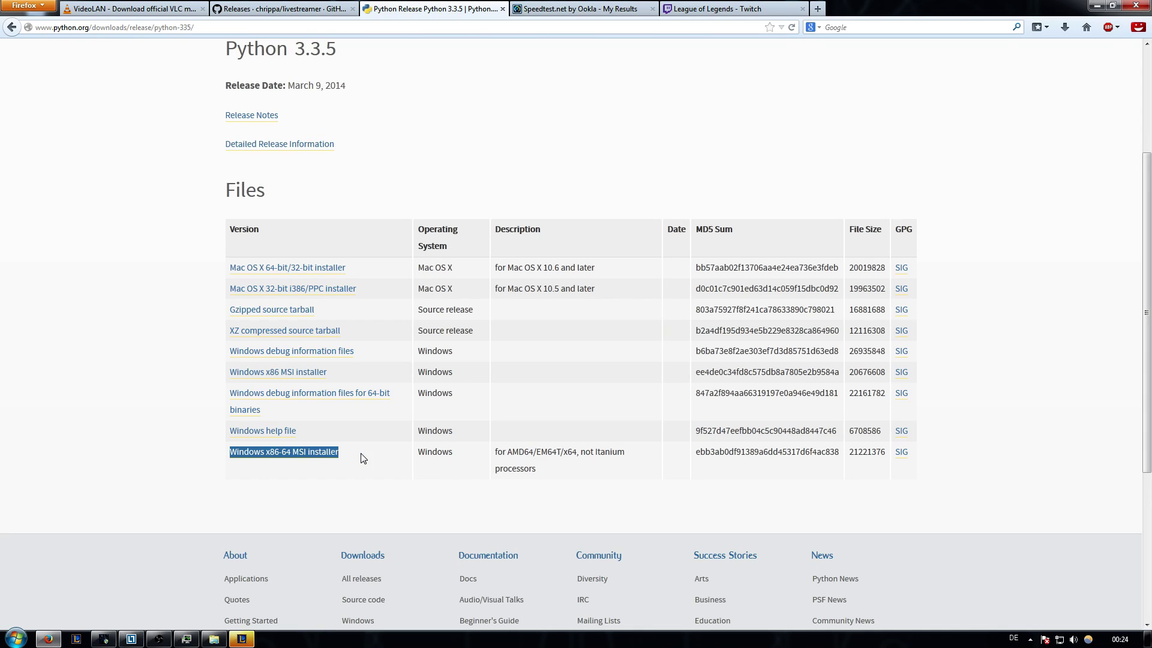
pyautogui.click(174, 450)
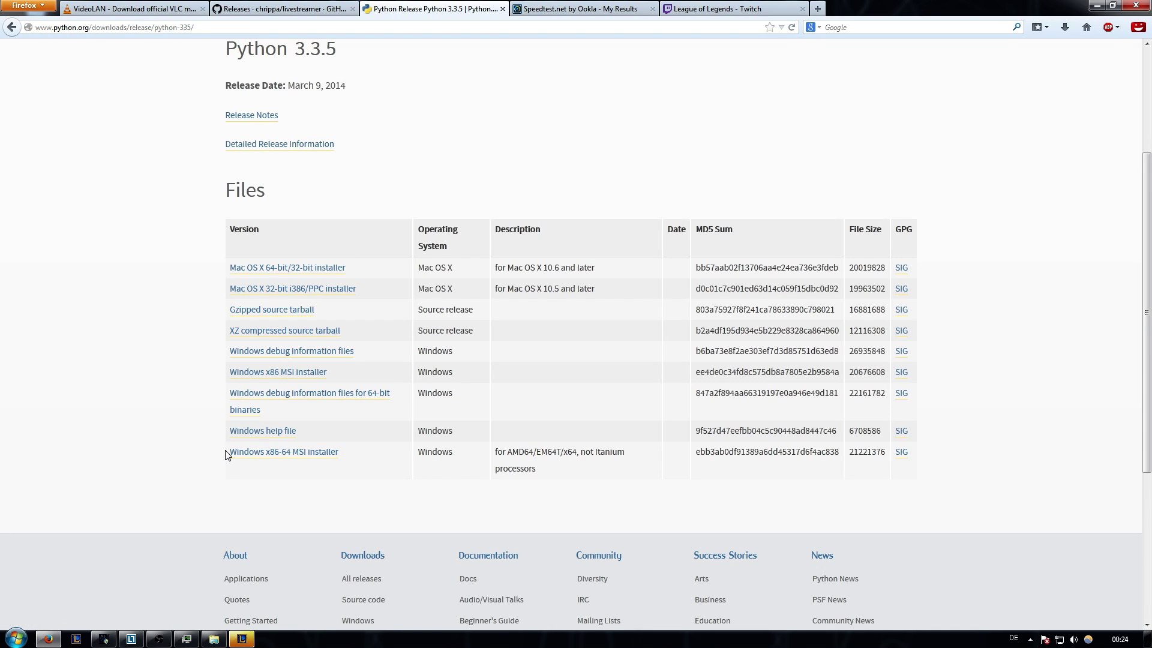
pyautogui.moveTo(226, 455); pyautogui.dragTo(352, 455)
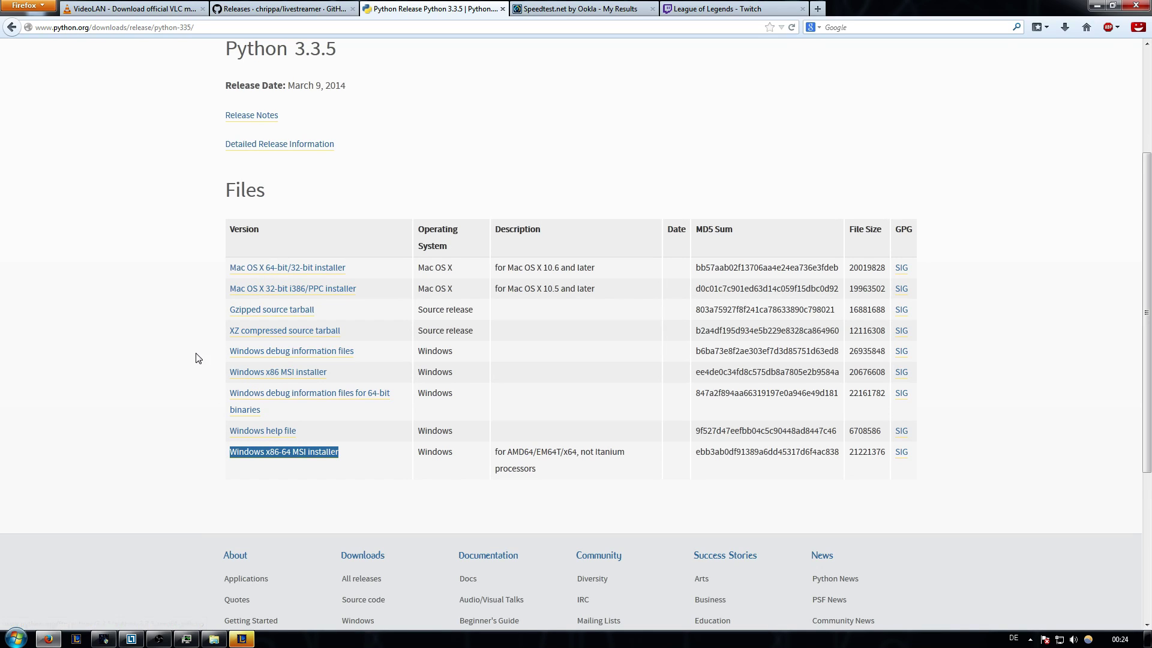
pyautogui.click(182, 394)
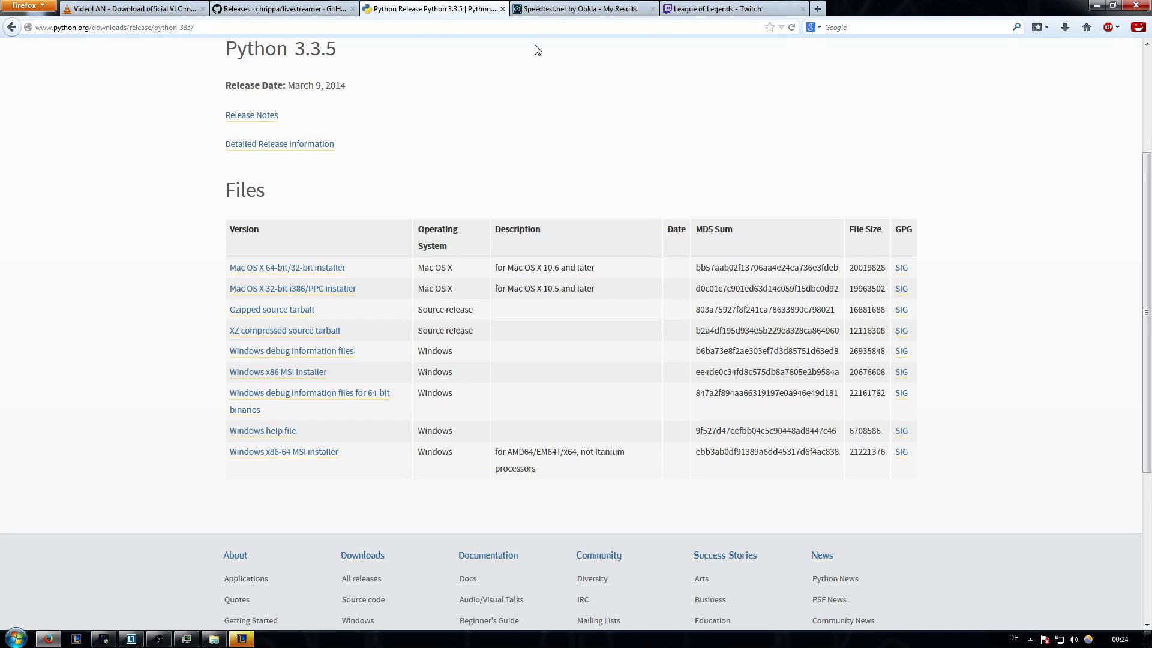
# Cycle through the tabs back to Python 3.3.5 and re-highlight its heading and date.
pyautogui.click(276, 7)
pyautogui.click(169, 7)
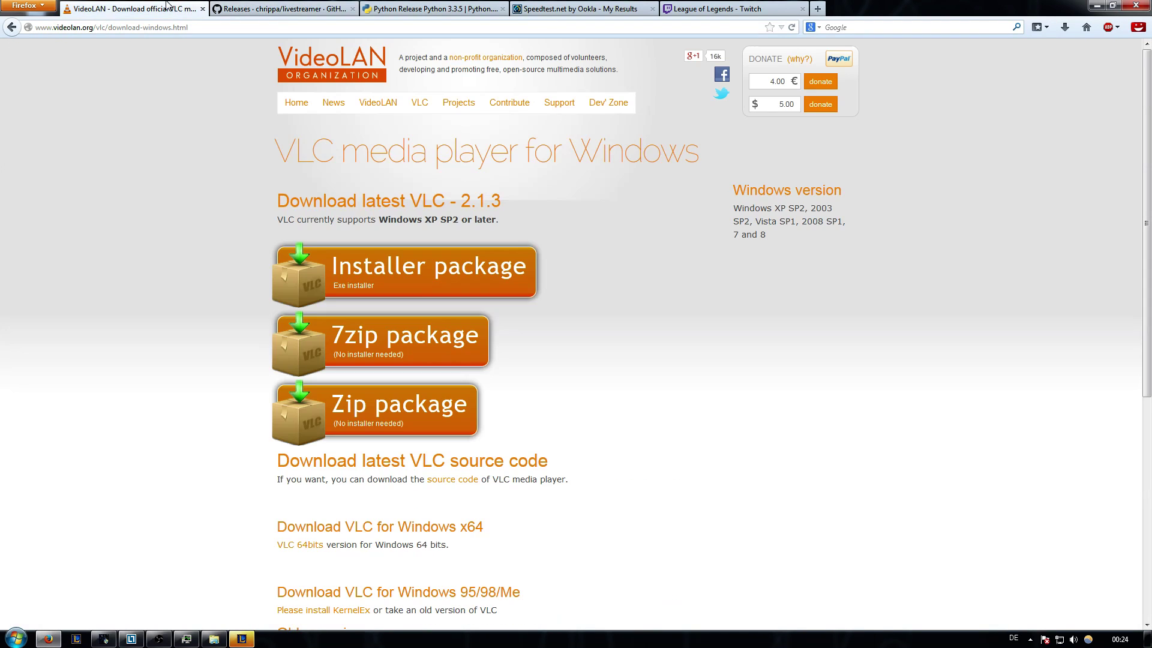
pyautogui.click(274, 6)
pyautogui.click(414, 7)
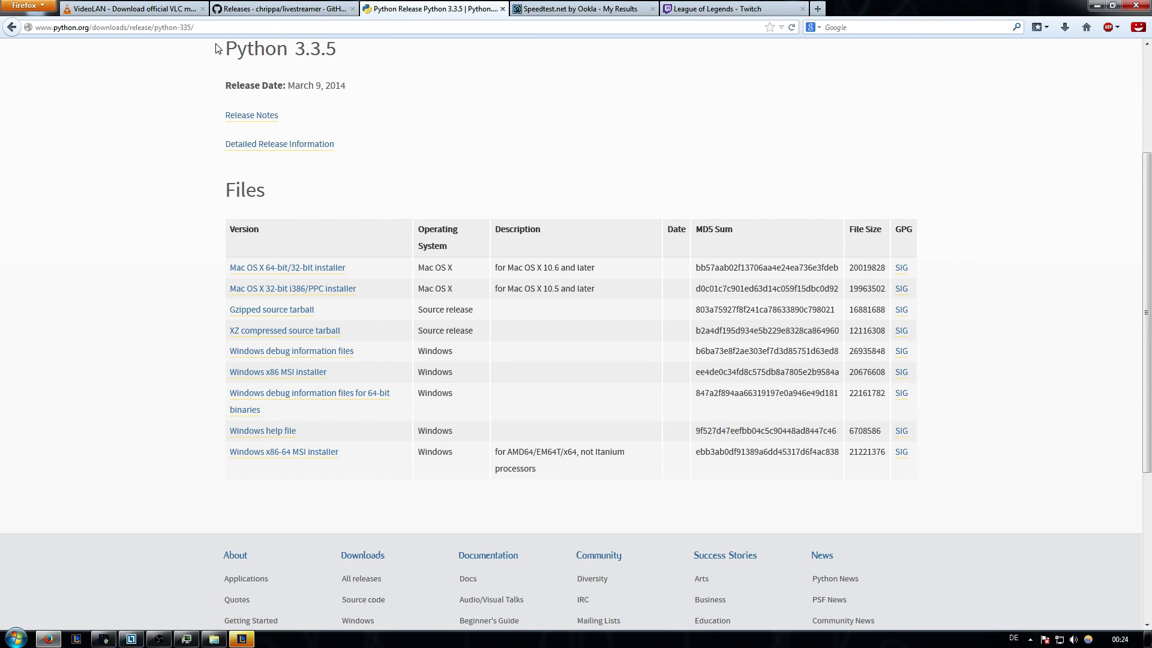
pyautogui.moveTo(217, 48); pyautogui.dragTo(356, 84)
pyautogui.click(358, 91)
pyautogui.moveTo(223, 48); pyautogui.dragTo(382, 77)
pyautogui.click(373, 84)
# Highlight the 12.85 Mb/s Speedtest.net download result, then drag NetLimiter 3 Pro over it.
pyautogui.click(556, 5)
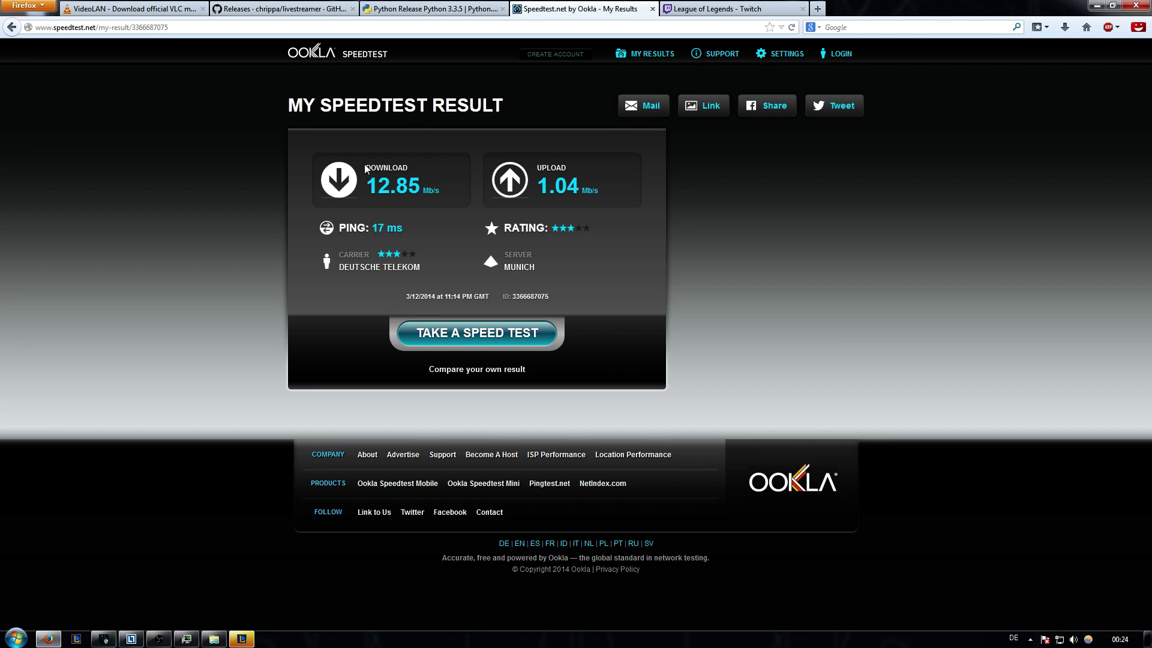
pyautogui.moveTo(365, 169); pyautogui.dragTo(422, 185)
pyautogui.click(425, 156)
pyautogui.moveTo(367, 168); pyautogui.dragTo(439, 188)
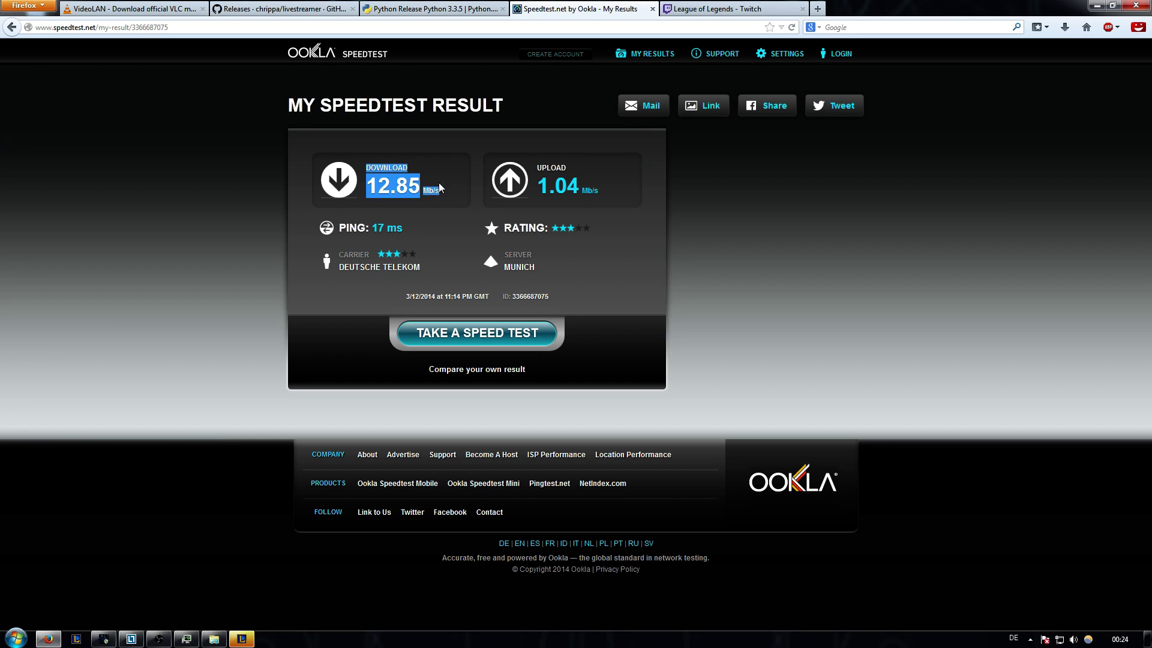
pyautogui.moveTo(365, 167); pyautogui.dragTo(439, 191)
pyautogui.click(445, 189)
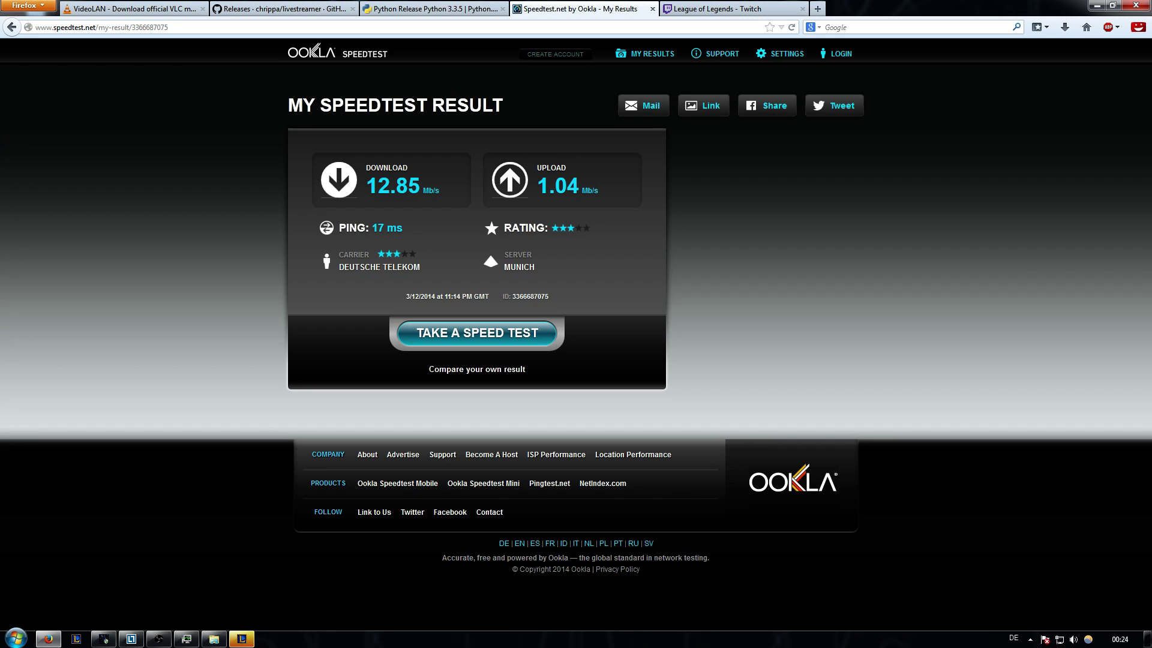
pyautogui.moveTo(0, 22); pyautogui.dragTo(519, 23)
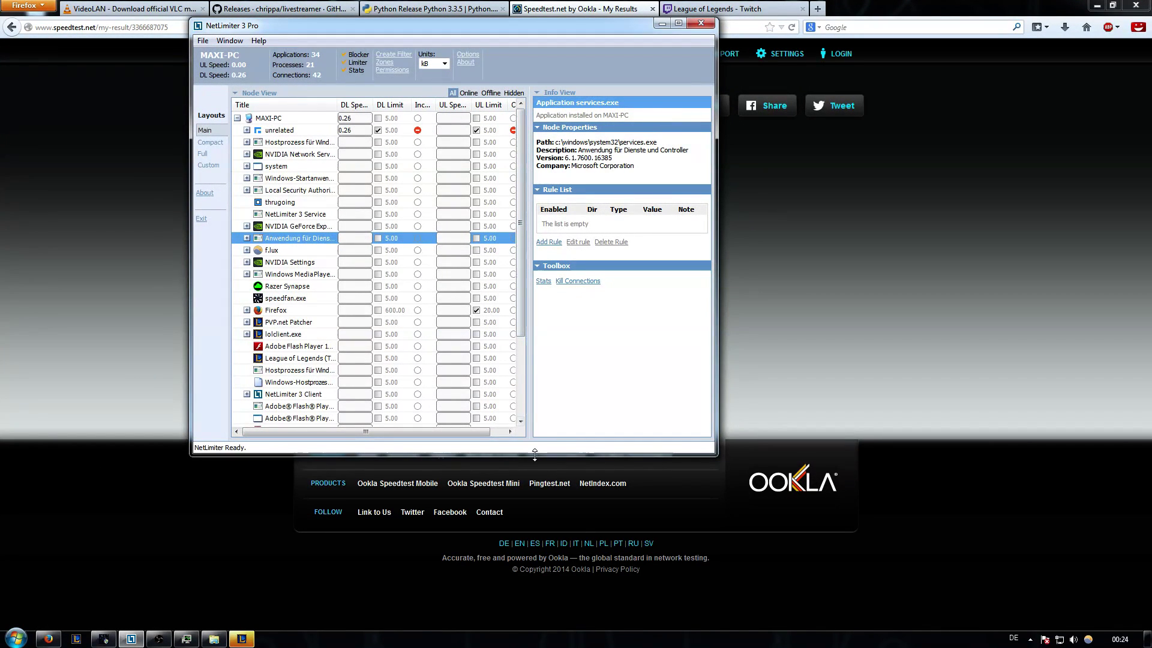
# Enlarge NetLimiter, select livestreamer.exe to show its details, and move the window up-left.
pyautogui.moveTo(549, 455); pyautogui.dragTo(550, 574)
pyautogui.moveTo(525, 395); pyautogui.dragTo(531, 330)
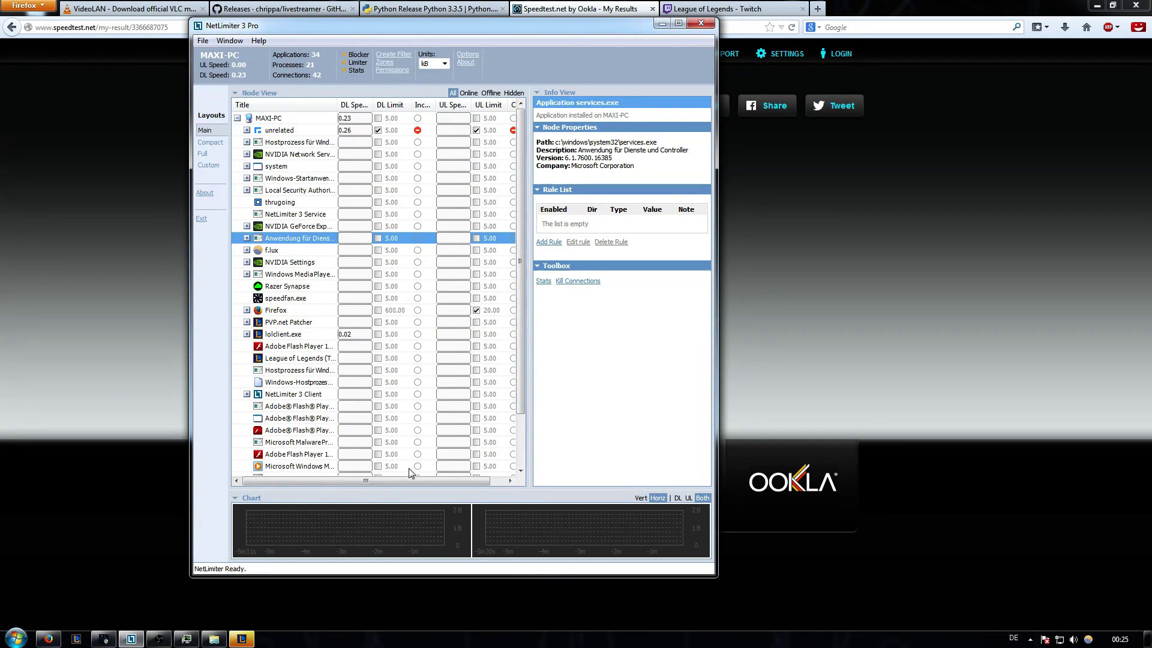
pyautogui.moveTo(393, 482); pyautogui.dragTo(362, 491)
pyautogui.moveTo(520, 254); pyautogui.dragTo(520, 356)
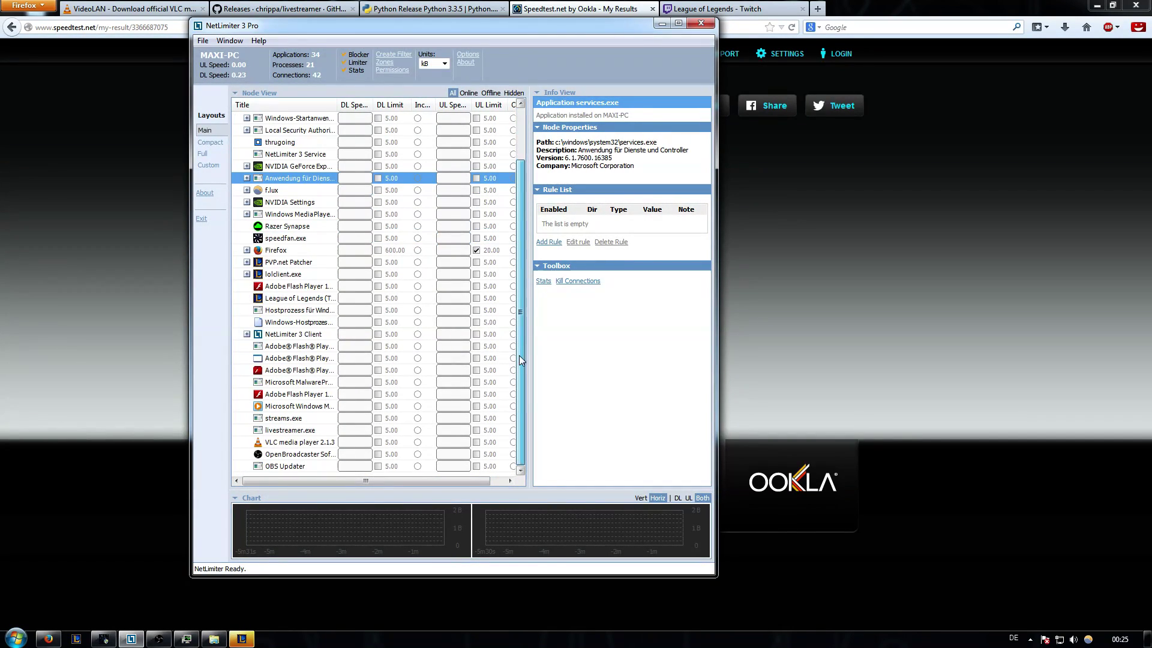
pyautogui.click(293, 432)
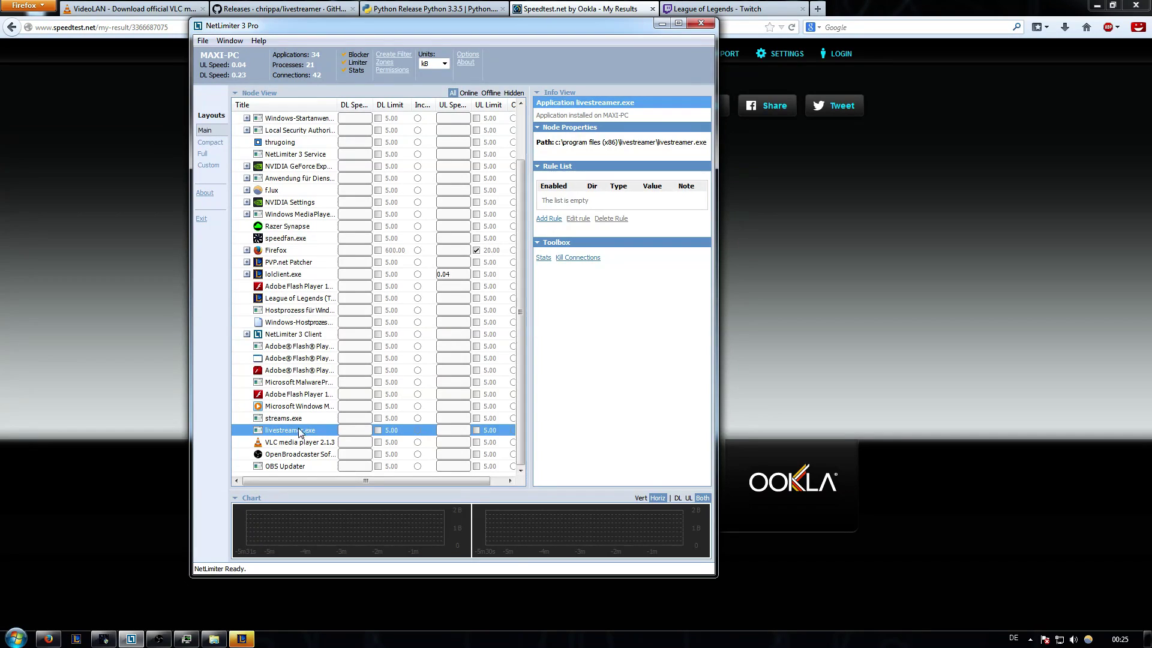
pyautogui.moveTo(336, 480)
pyautogui.mouseDown()
pyautogui.moveTo(350, 480)
pyautogui.moveTo(337, 484)
pyautogui.mouseUp()
pyautogui.moveTo(492, 28); pyautogui.dragTo(312, 9)
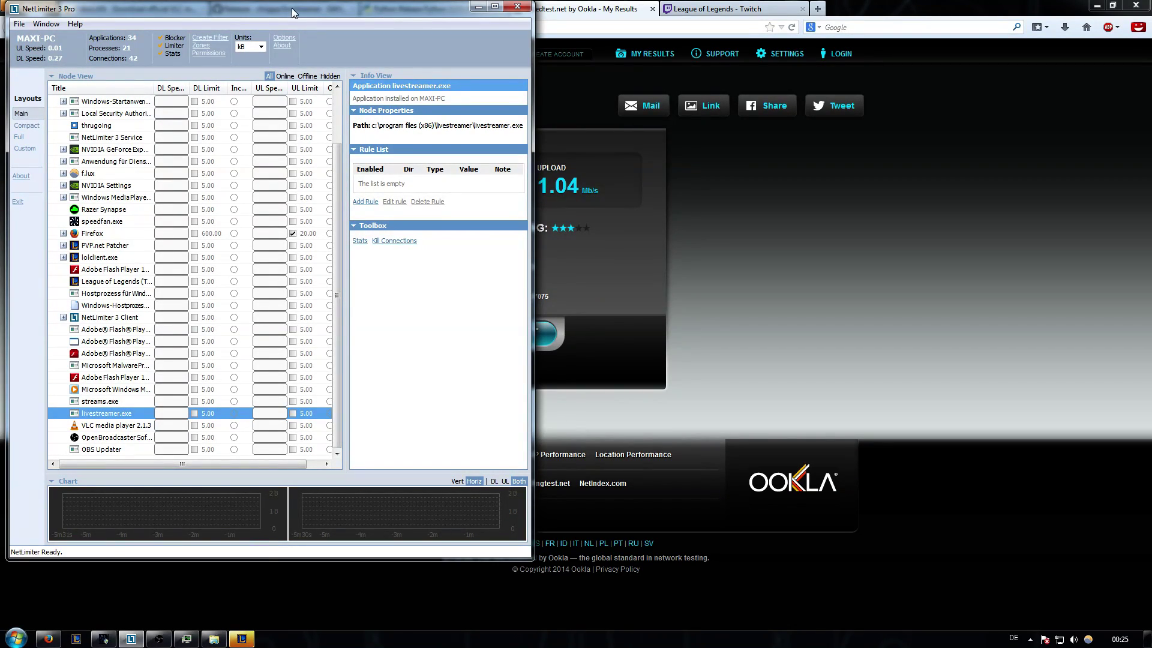
pyautogui.press('super+Down')
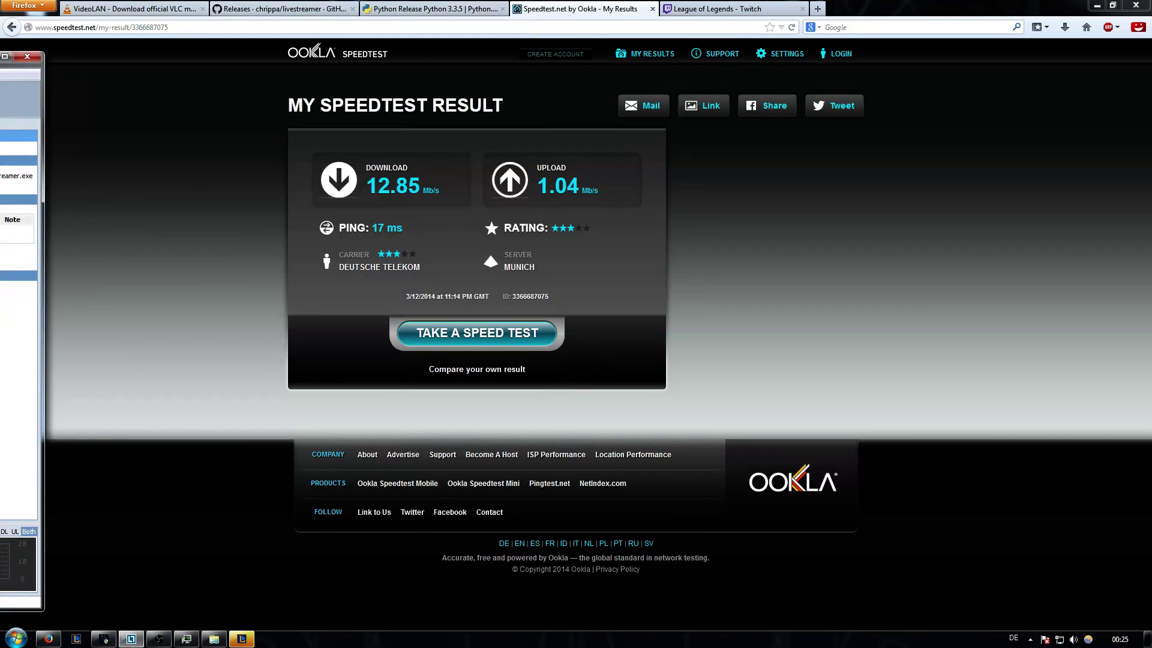
pyautogui.click(363, 207)
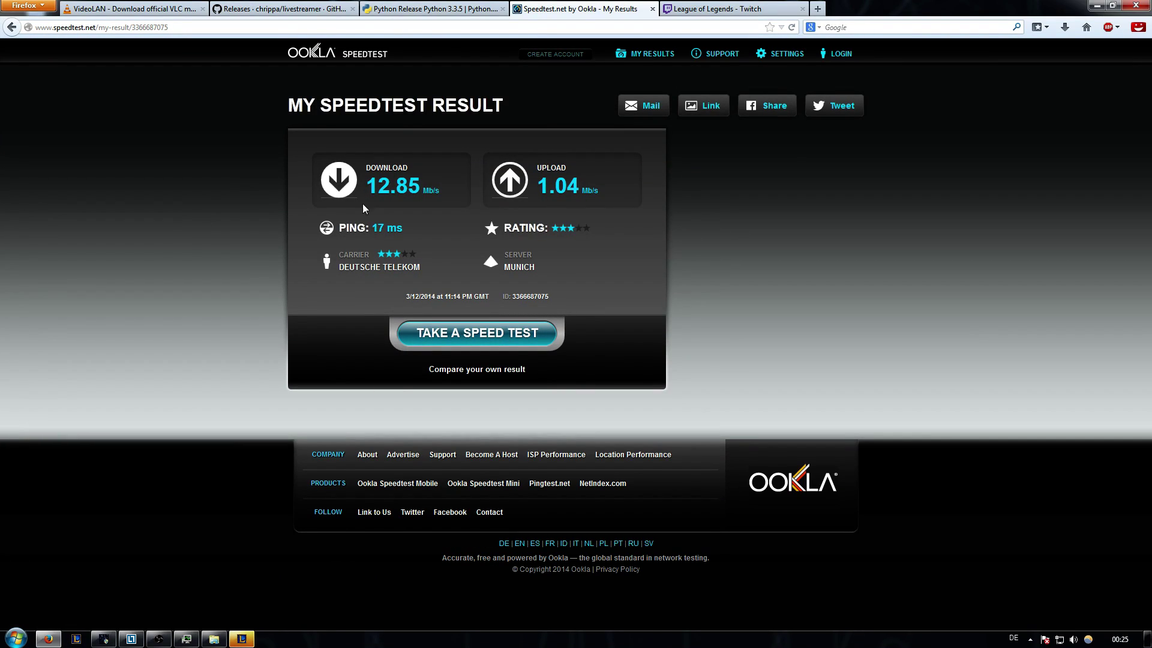
pyautogui.moveTo(364, 168); pyautogui.dragTo(450, 200)
pyautogui.click(448, 181)
pyautogui.moveTo(377, 185); pyautogui.dragTo(437, 199)
pyautogui.click(402, 186)
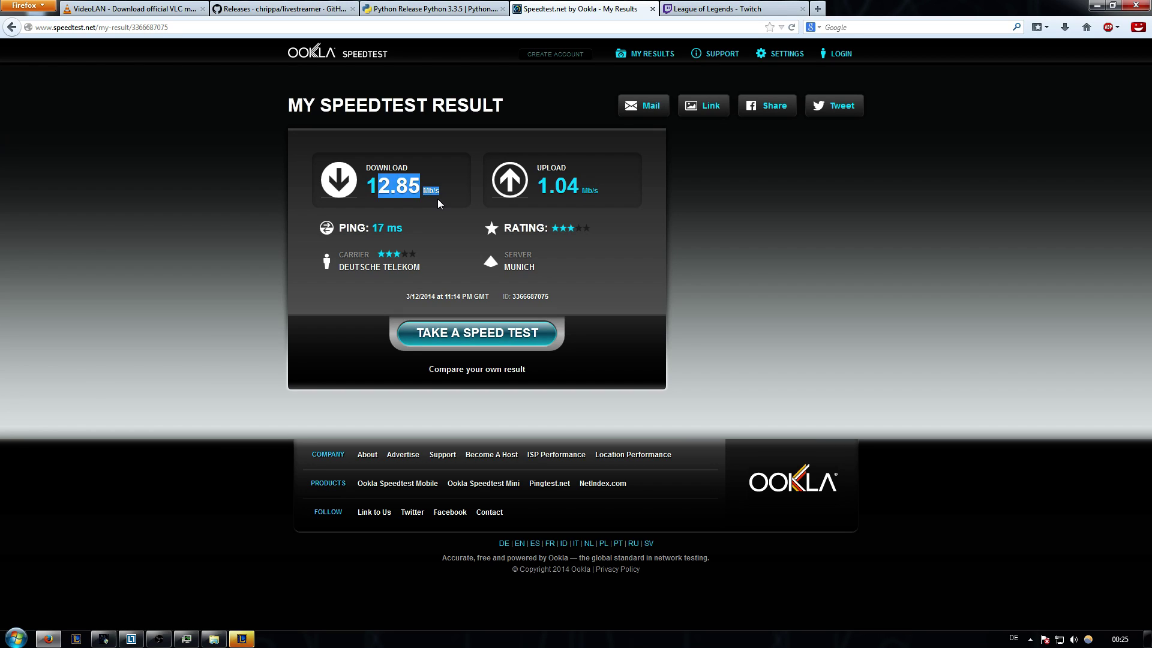
pyautogui.click(436, 194)
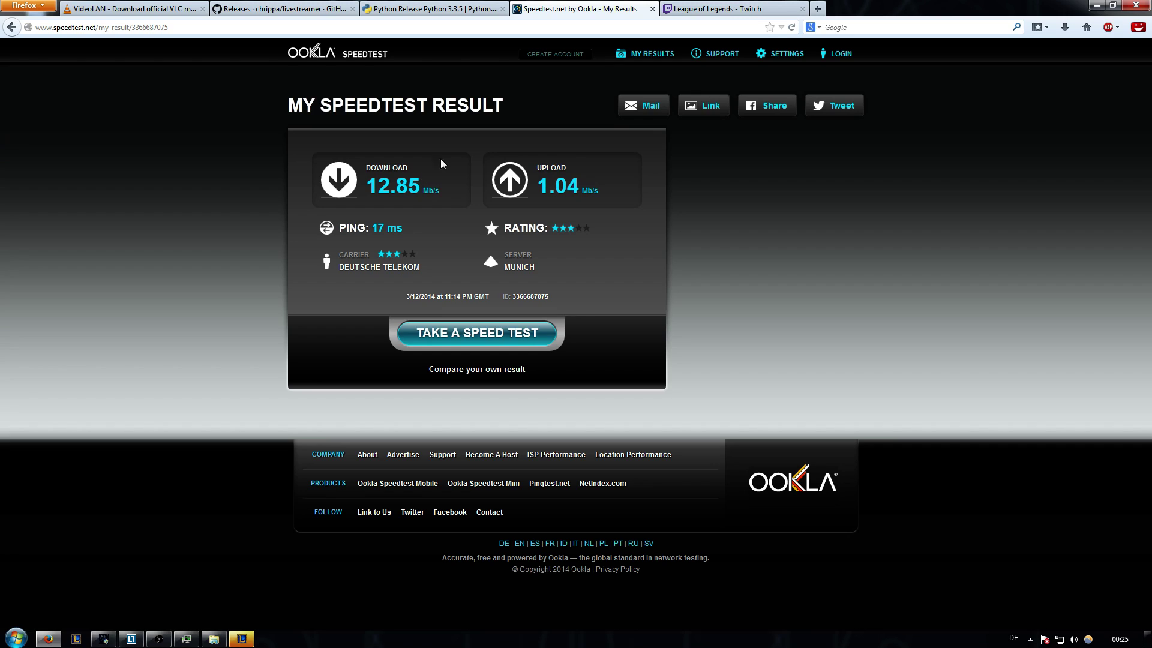
pyautogui.moveTo(366, 169); pyautogui.dragTo(437, 190)
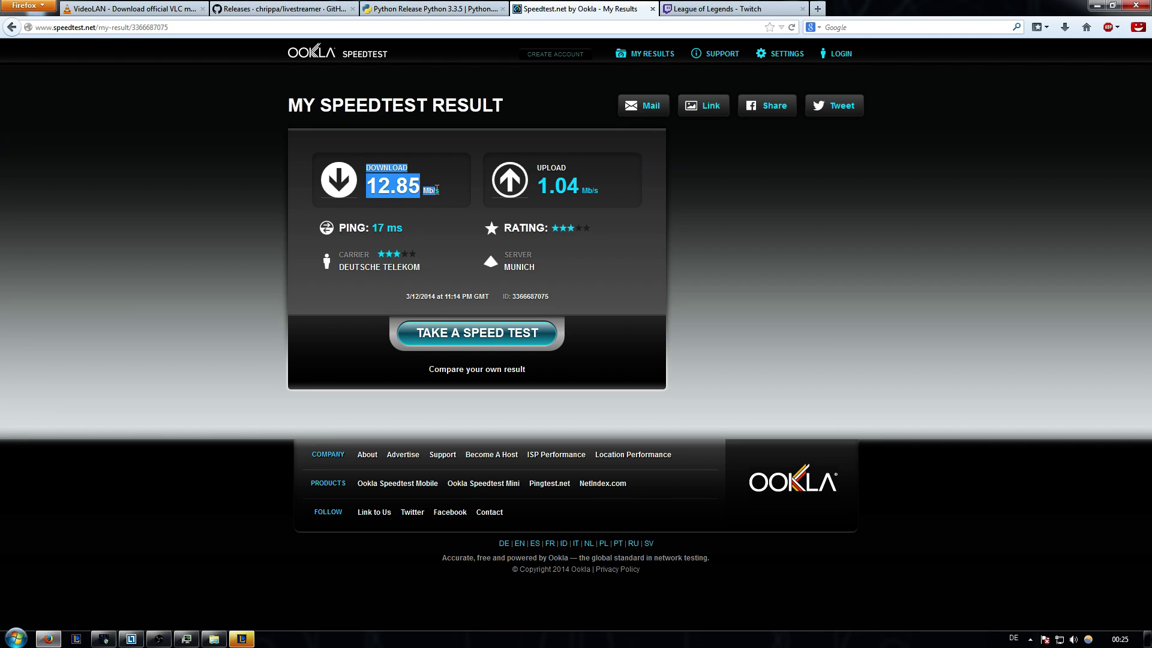
pyautogui.click(447, 193)
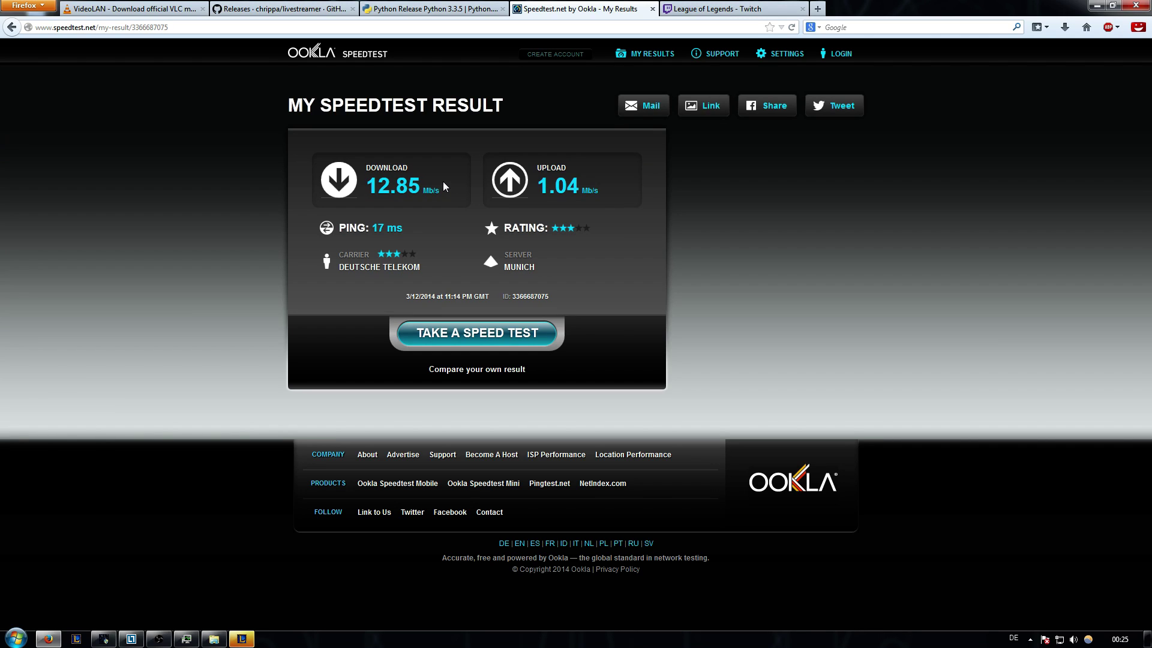
pyautogui.moveTo(365, 163); pyautogui.dragTo(441, 186)
pyautogui.click(438, 189)
pyautogui.moveTo(365, 165); pyautogui.dragTo(441, 196)
pyautogui.click(446, 198)
# Cycle through the Python, GitHub and VLC tabs, ending on the VLC download page.
pyautogui.click(428, 7)
pyautogui.click(272, 7)
pyautogui.click(168, 6)
pyautogui.click(247, 7)
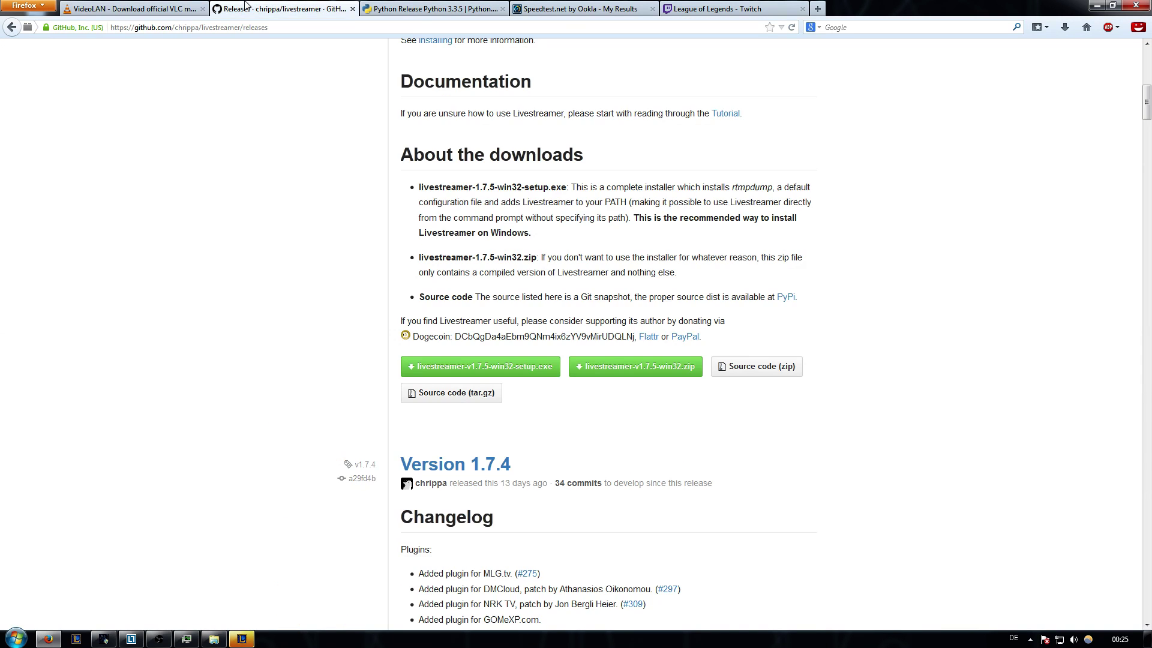
pyautogui.click(405, 8)
pyautogui.click(258, 7)
pyautogui.click(143, 7)
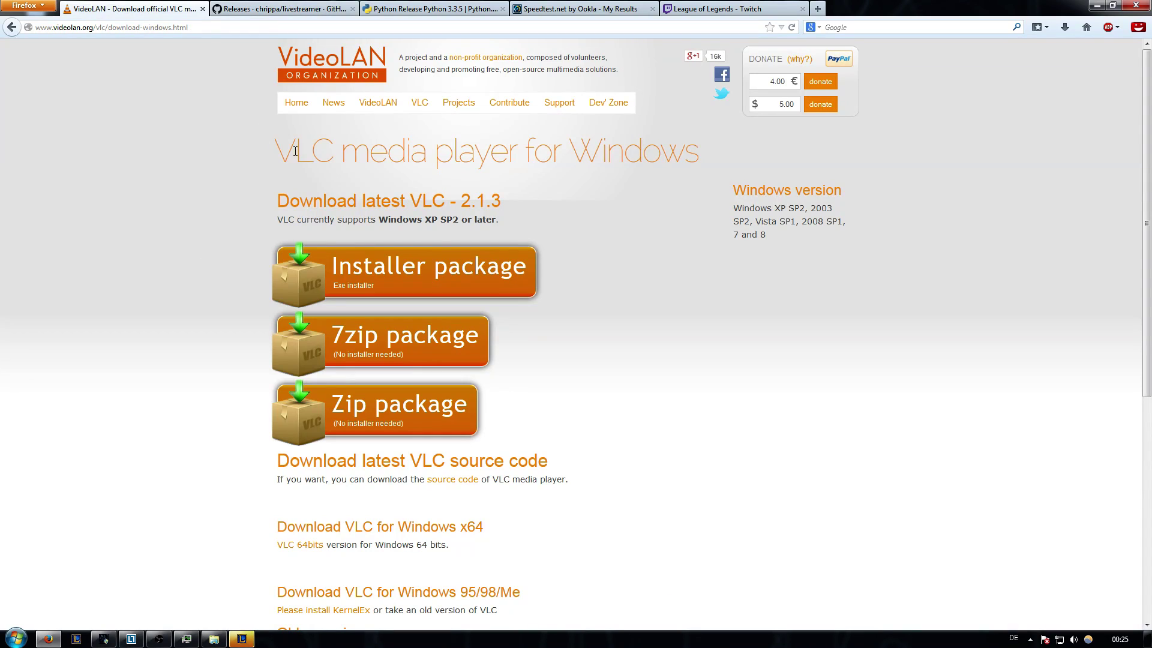
# Highlight the VLC media player heading and its Windows download details.
pyautogui.moveTo(273, 151); pyautogui.dragTo(520, 214)
pyautogui.click(344, 156)
pyautogui.moveTo(273, 155); pyautogui.dragTo(510, 214)
pyautogui.click(225, 153)
pyautogui.moveTo(273, 149); pyautogui.dragTo(511, 198)
pyautogui.click(342, 147)
pyautogui.moveTo(276, 142); pyautogui.dragTo(532, 218)
pyautogui.click(344, 147)
# Go to the GitHub releases page and scroll to the About the downloads notes.
pyautogui.click(294, 12)
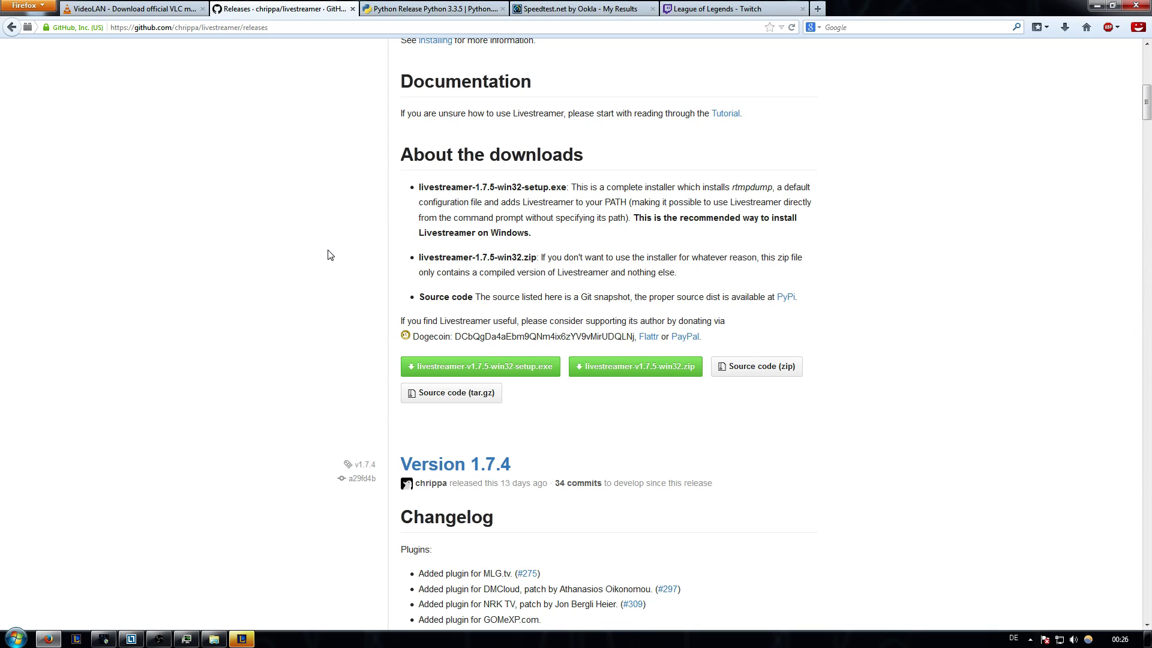
pyautogui.middleClick(306, 303)
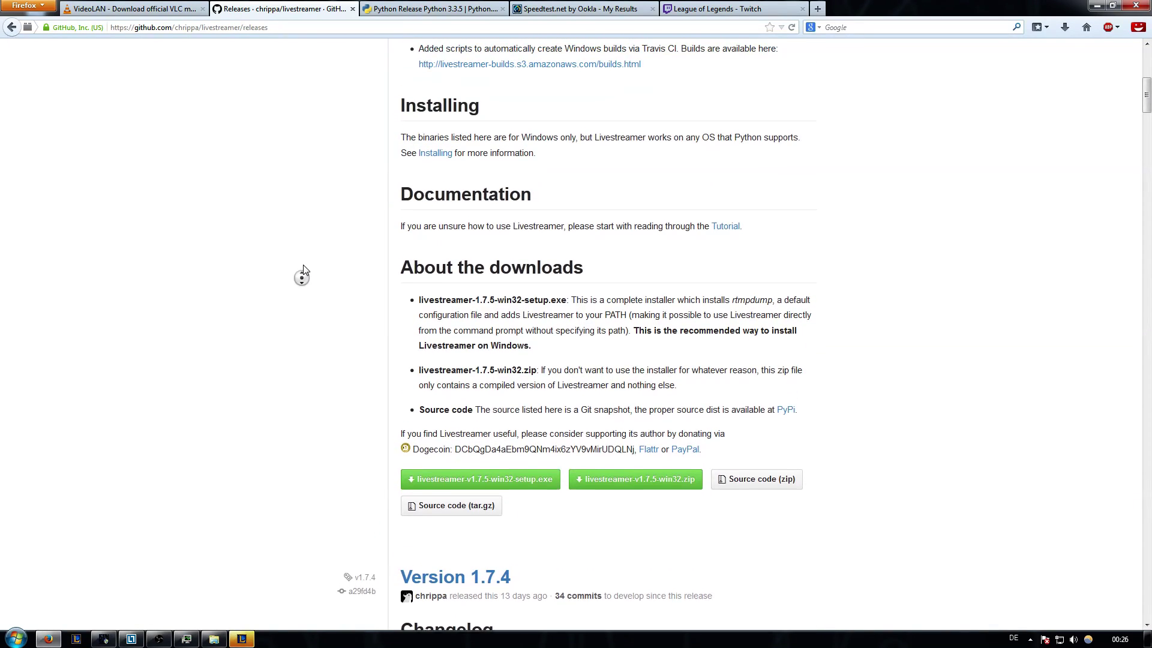
pyautogui.middleClick(294, 327)
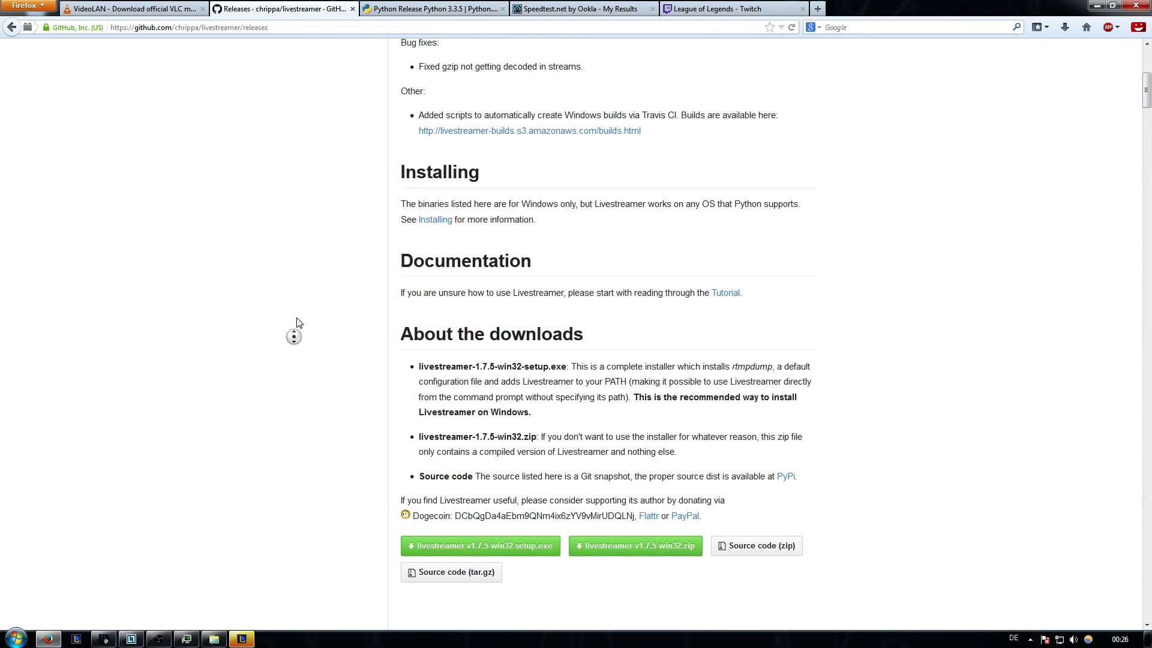
pyautogui.middleClick(296, 298)
pyautogui.middleClick(301, 310)
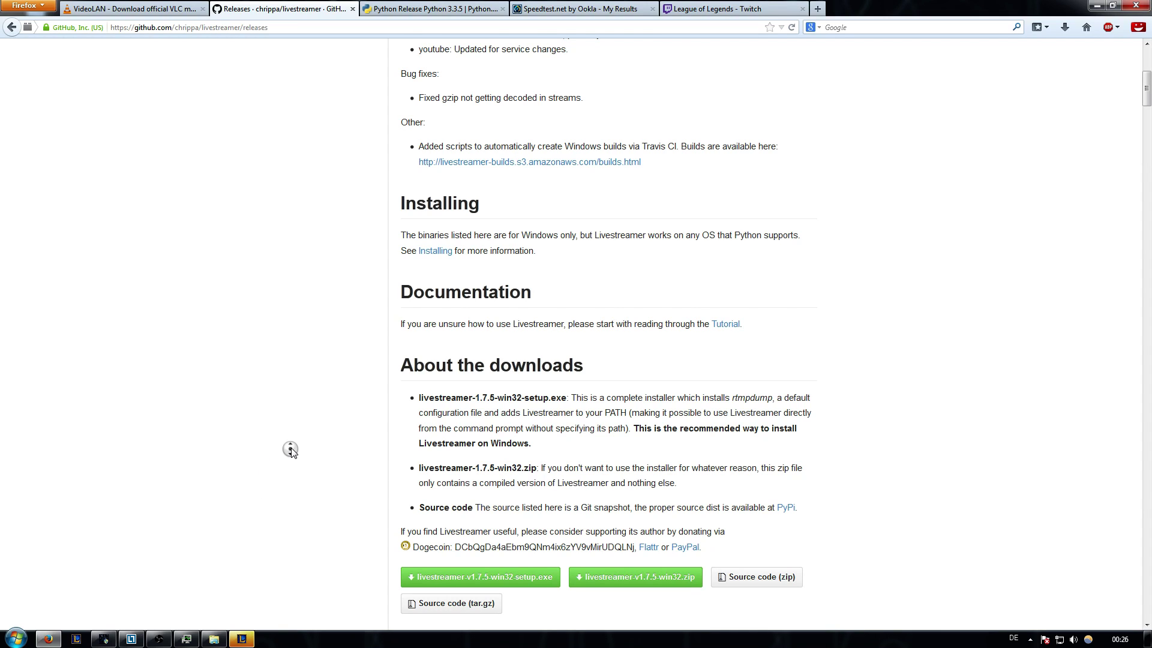
pyautogui.scroll(1, 294, 442)
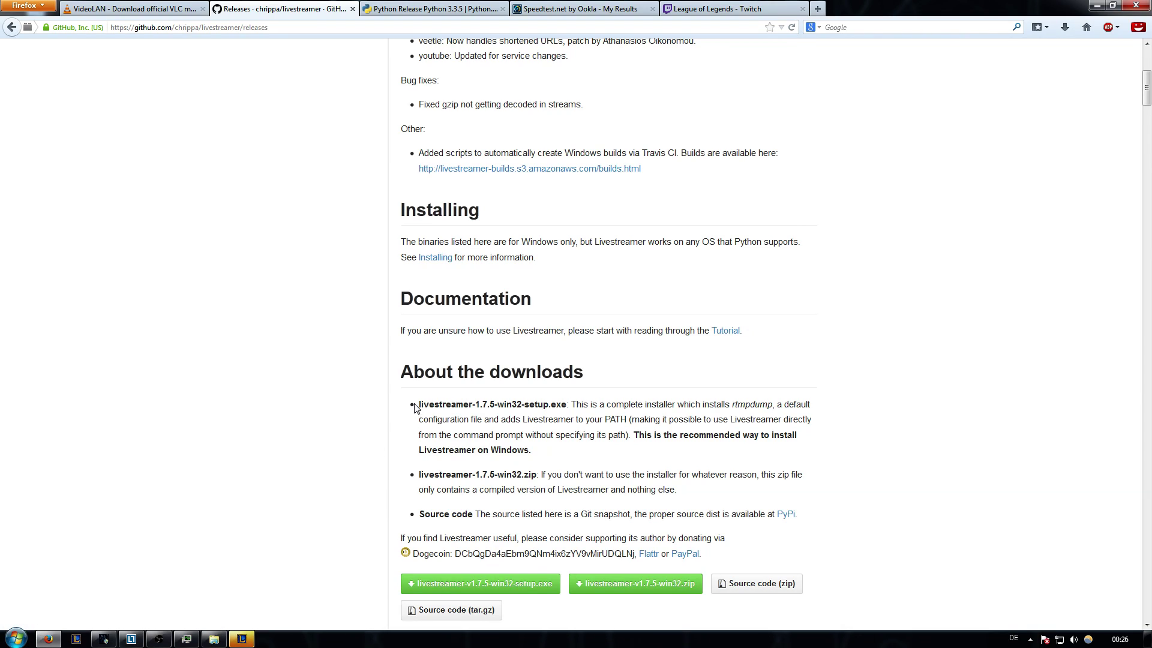
# Launch cmd from the Start menu, move it top-left, and type livestreamer.
pyautogui.click(12, 635)
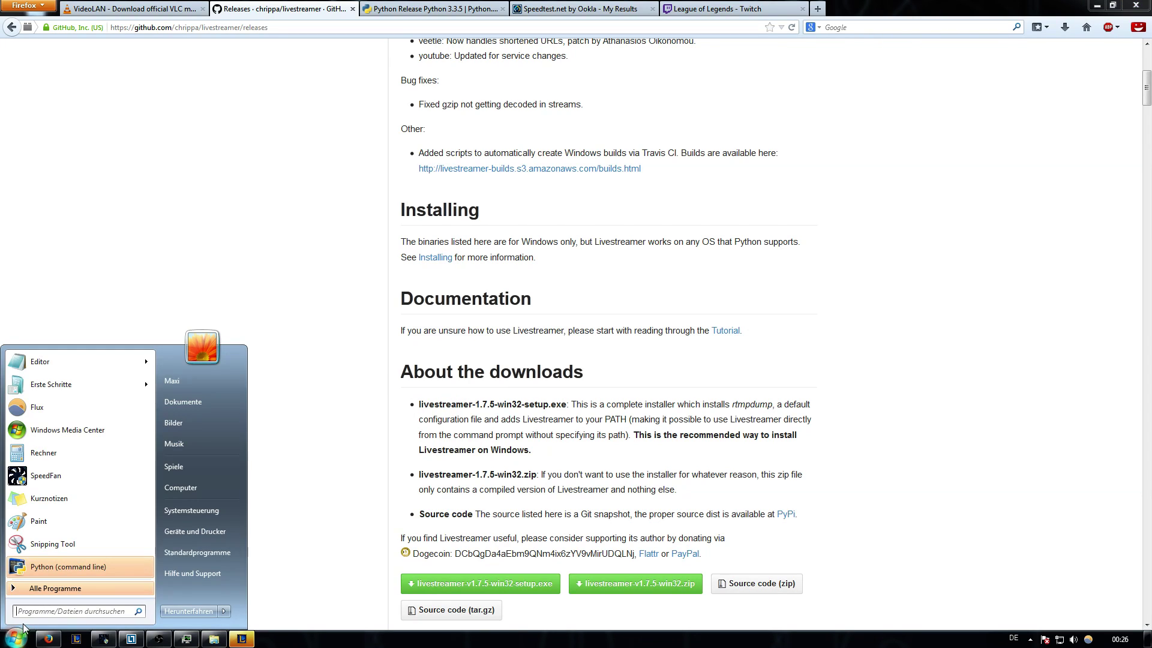
pyautogui.click(63, 610)
pyautogui.write('cmd')
pyautogui.press('Return')
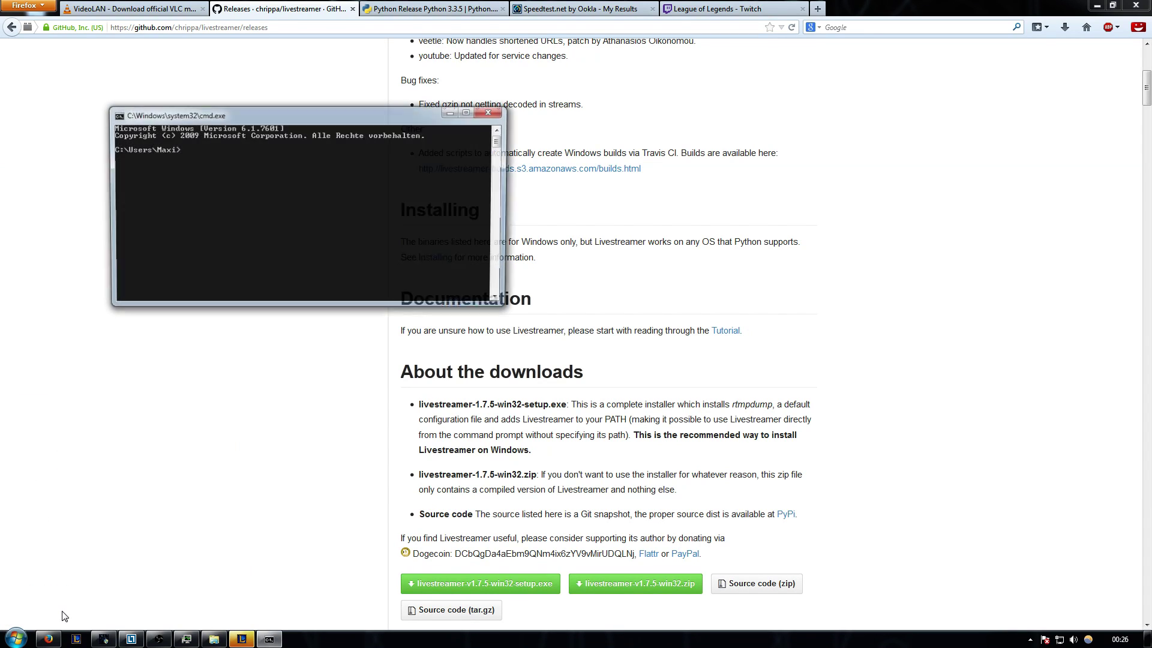
pyautogui.moveTo(266, 111); pyautogui.dragTo(164, 51)
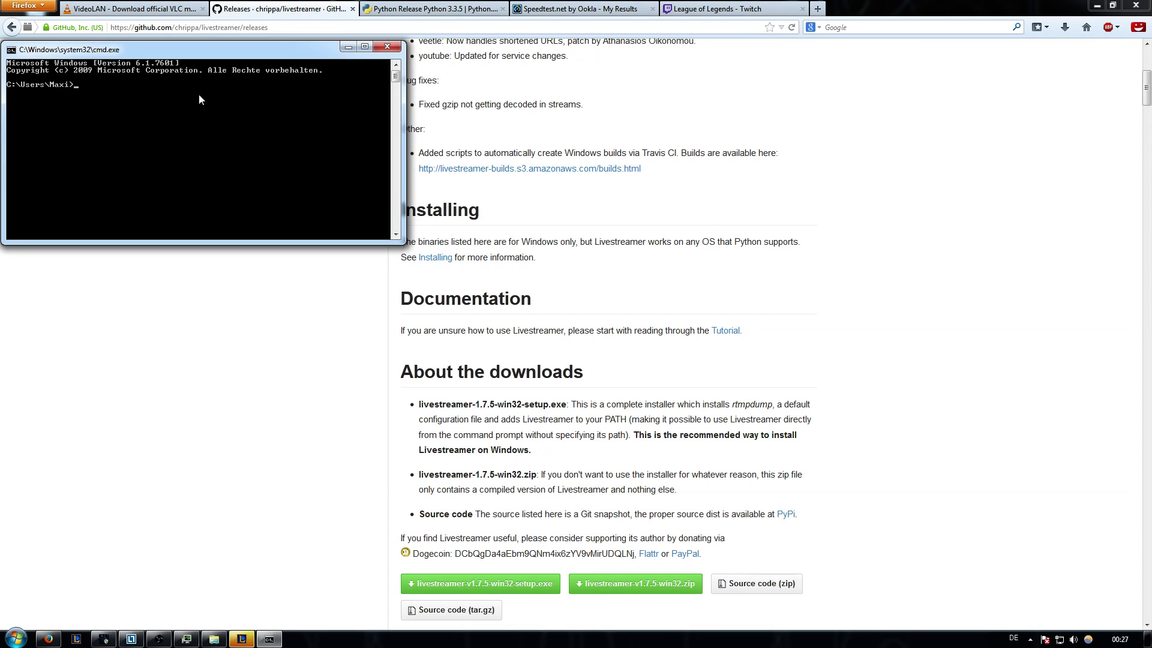
pyautogui.write('livestreamer')
# Open the top live Riot Games channel, copy its URL, and close that tab.
pyautogui.click(720, 8)
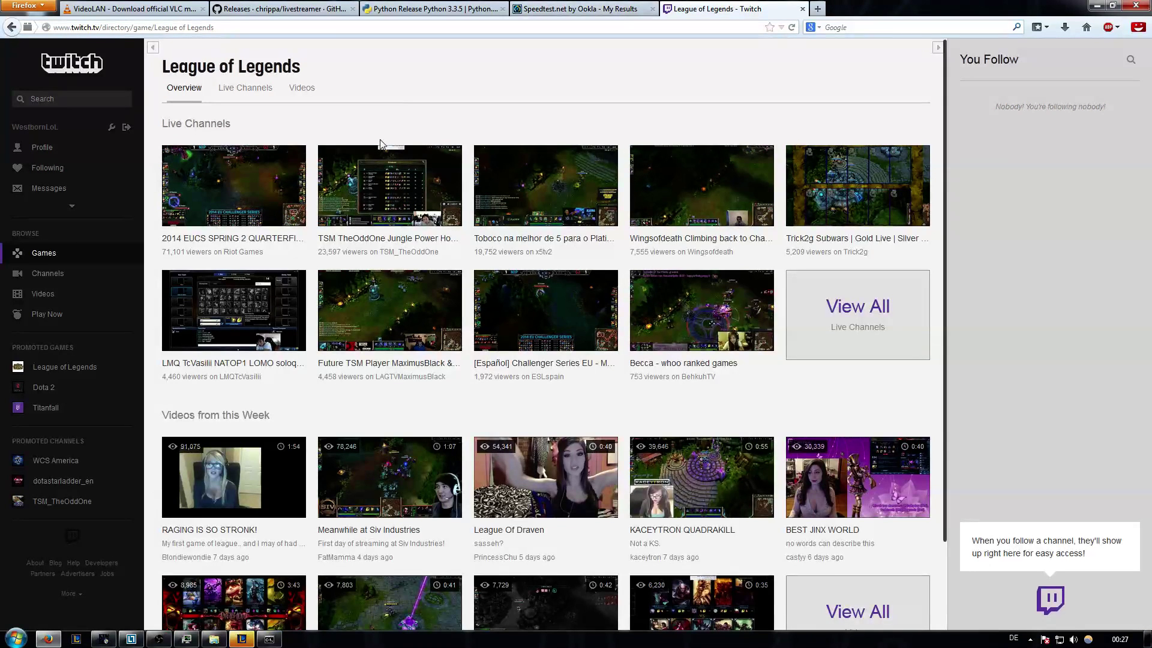
pyautogui.click(220, 183)
pyautogui.click(143, 28)
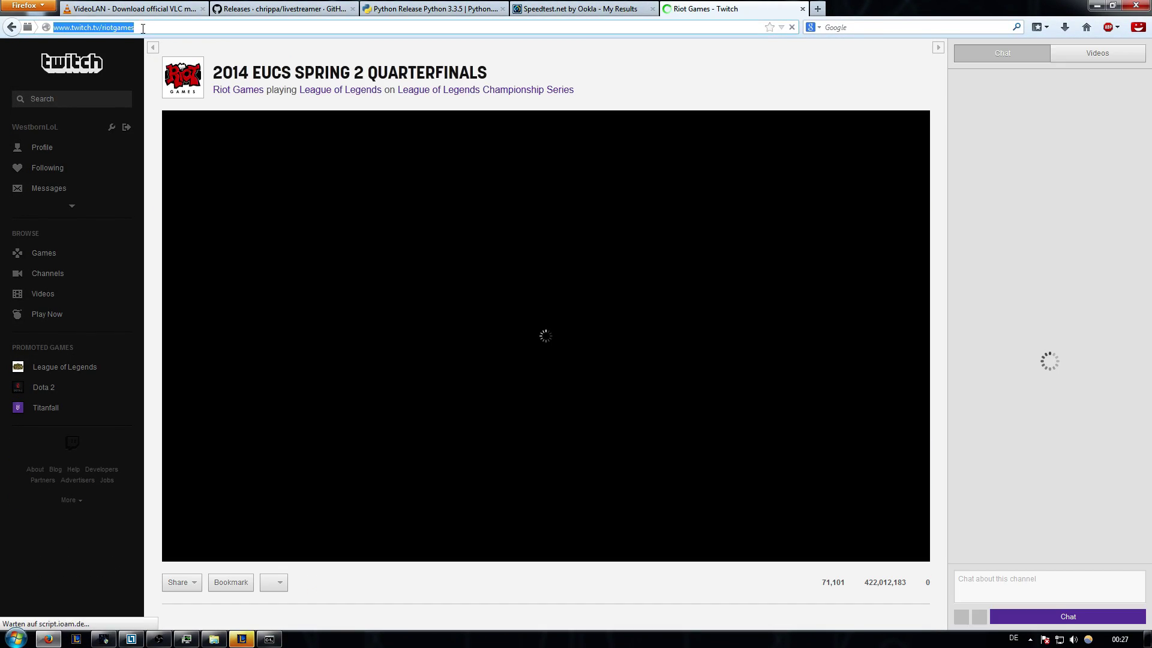
pyautogui.moveTo(142, 28); pyautogui.dragTo(51, 28)
pyautogui.rightClick(64, 27)
pyautogui.click(99, 69)
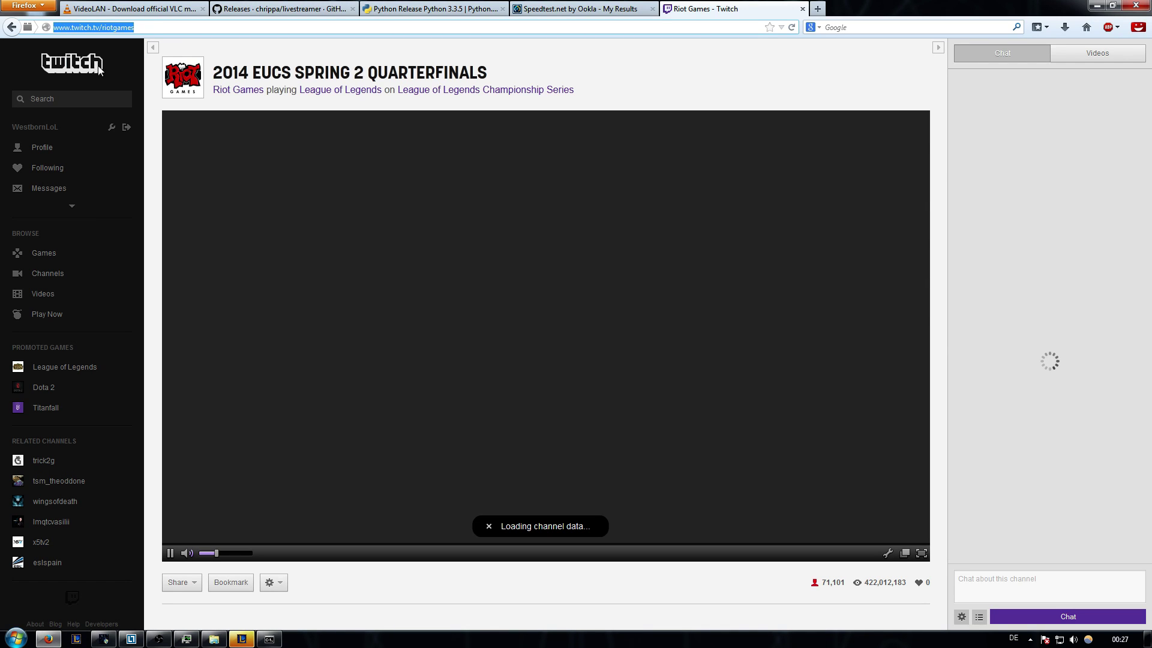
pyautogui.click(803, 9)
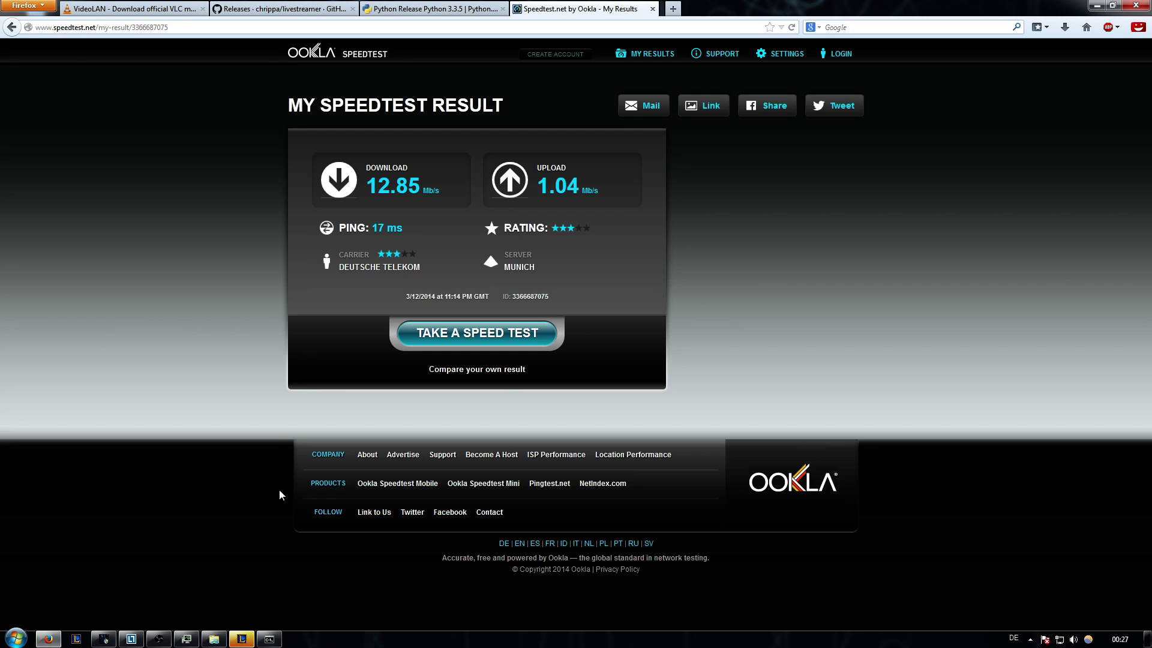
pyautogui.click(271, 638)
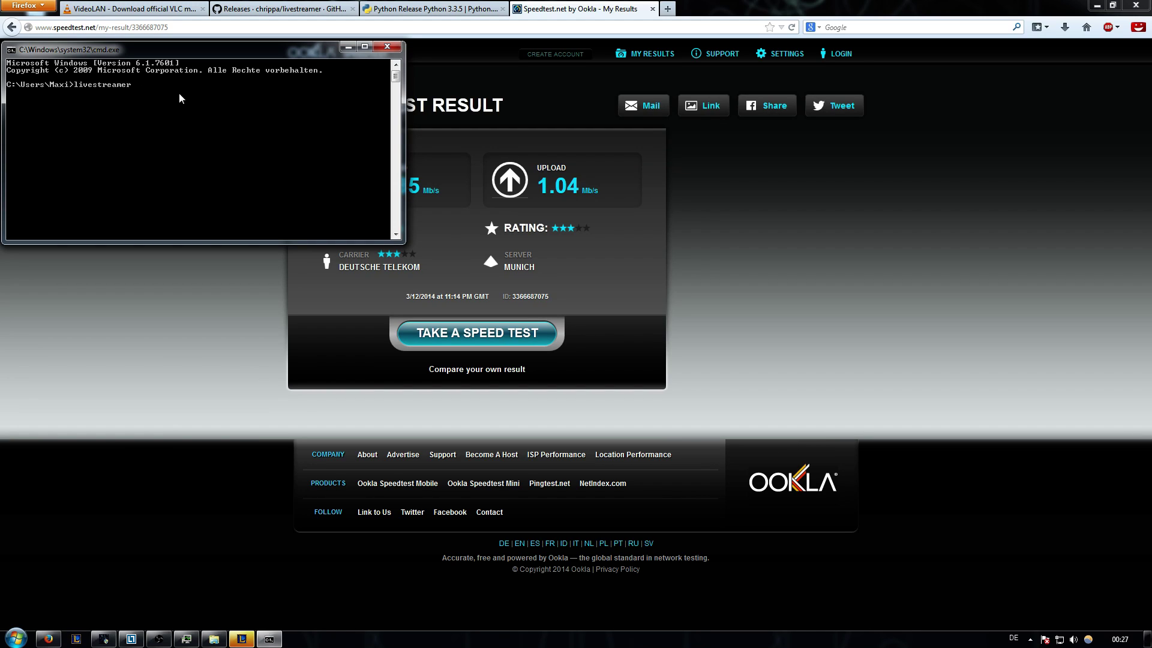
pyautogui.hotkey('ctrl', 'v')
pyautogui.press('BackSpace')
pyautogui.rightClick(165, 95)
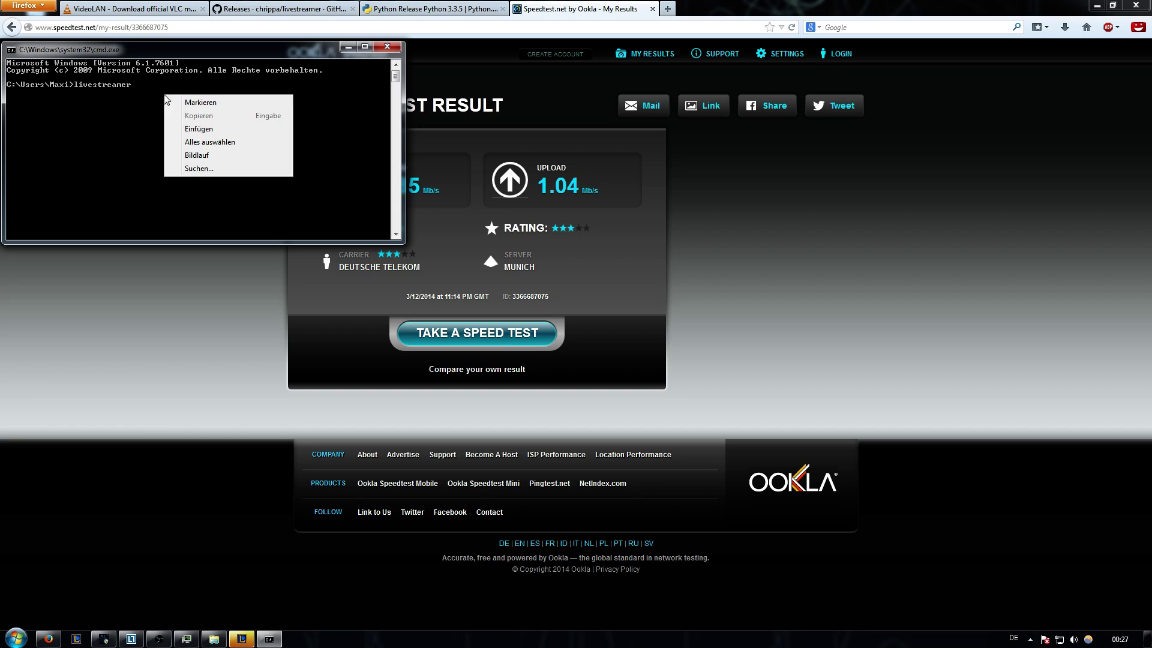
pyautogui.click(199, 129)
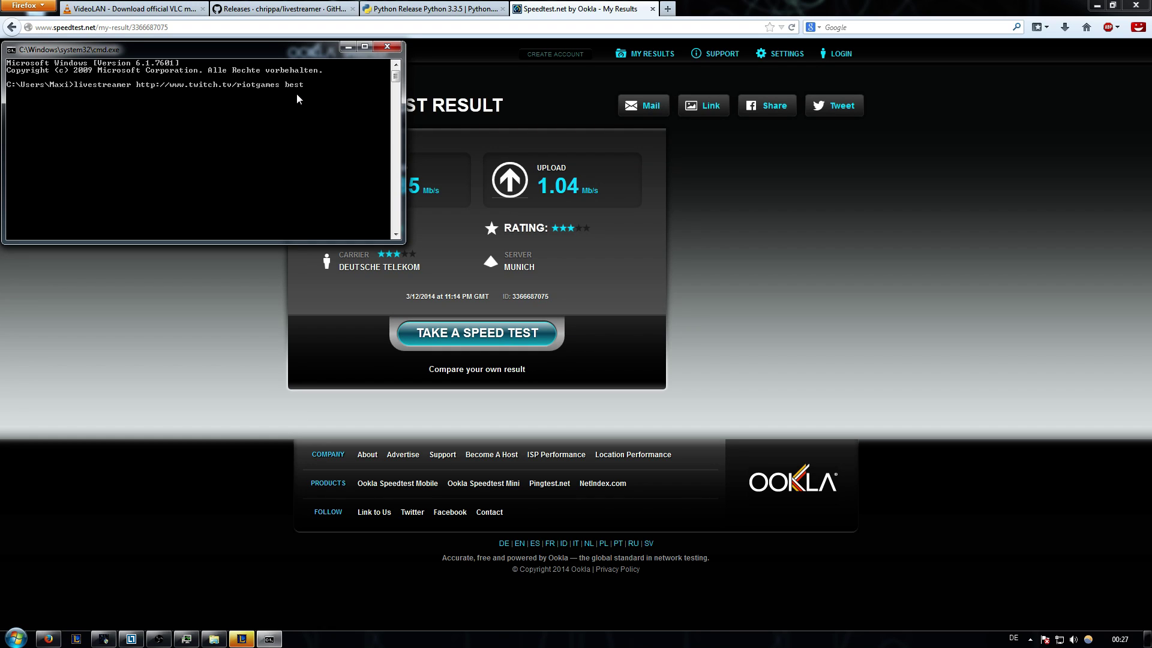
pyautogui.press('Return')
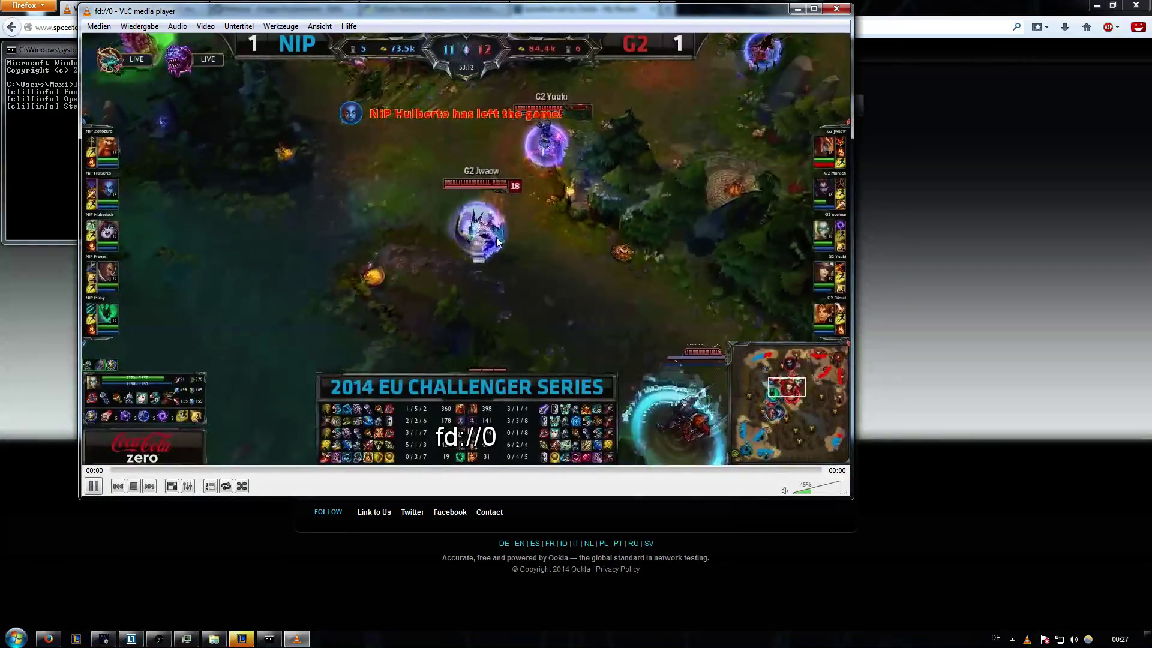
# Toggle the League of Legends stream to fullscreen and back, then mute its sound.
pyautogui.doubleClick(497, 239)
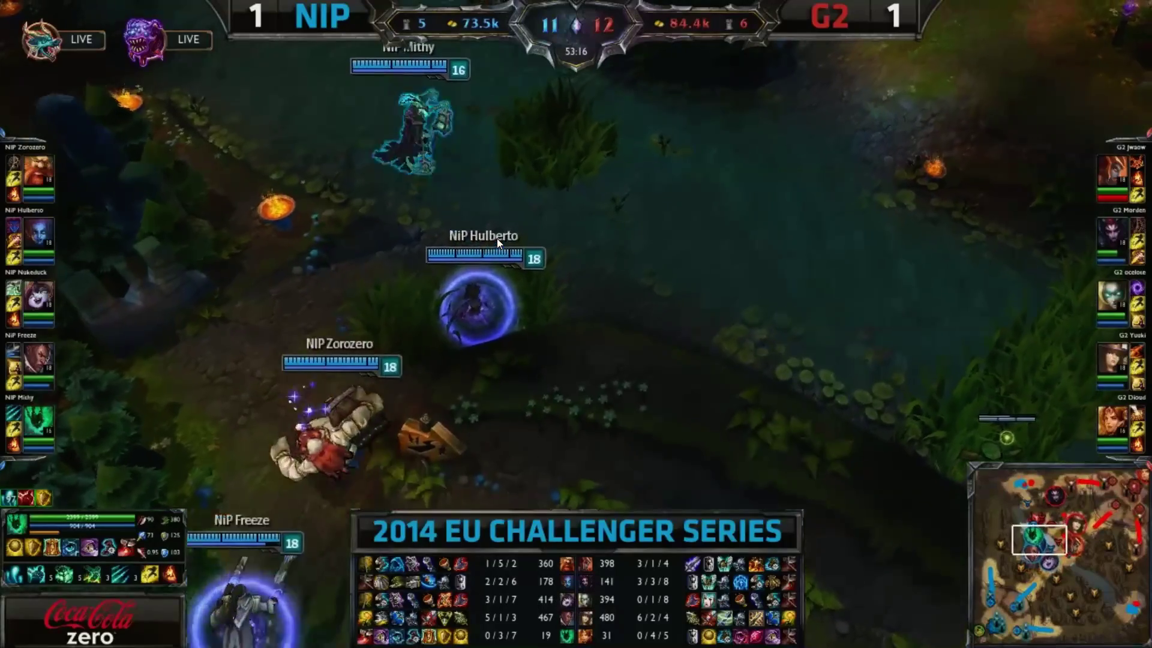
pyautogui.doubleClick(571, 204)
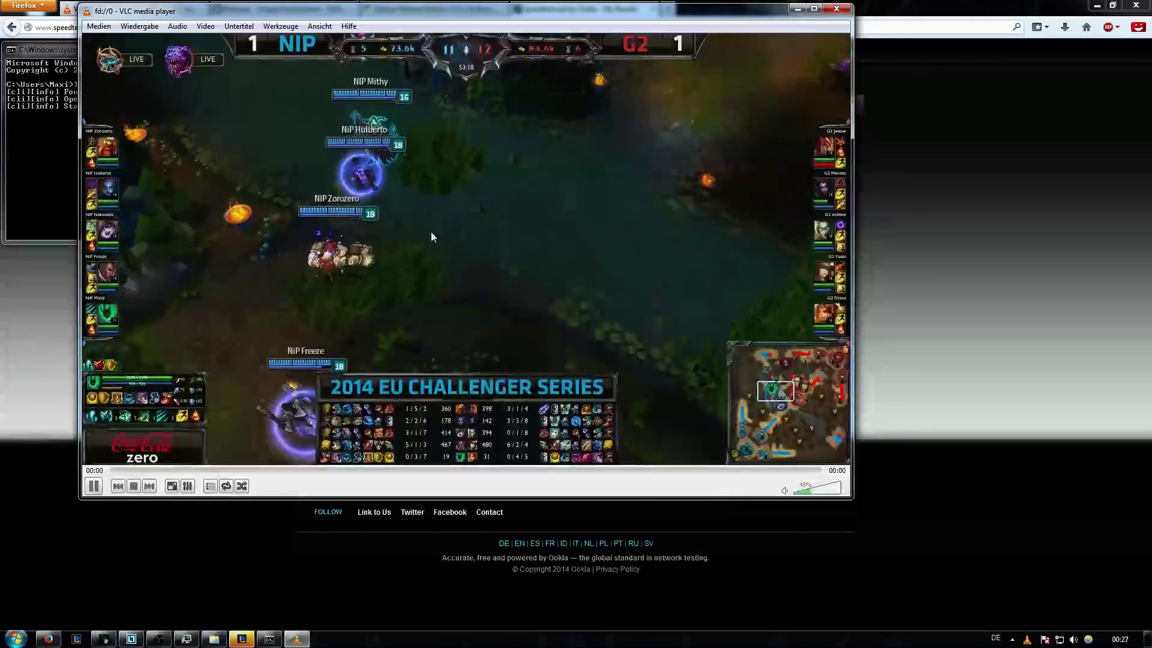
pyautogui.click(785, 490)
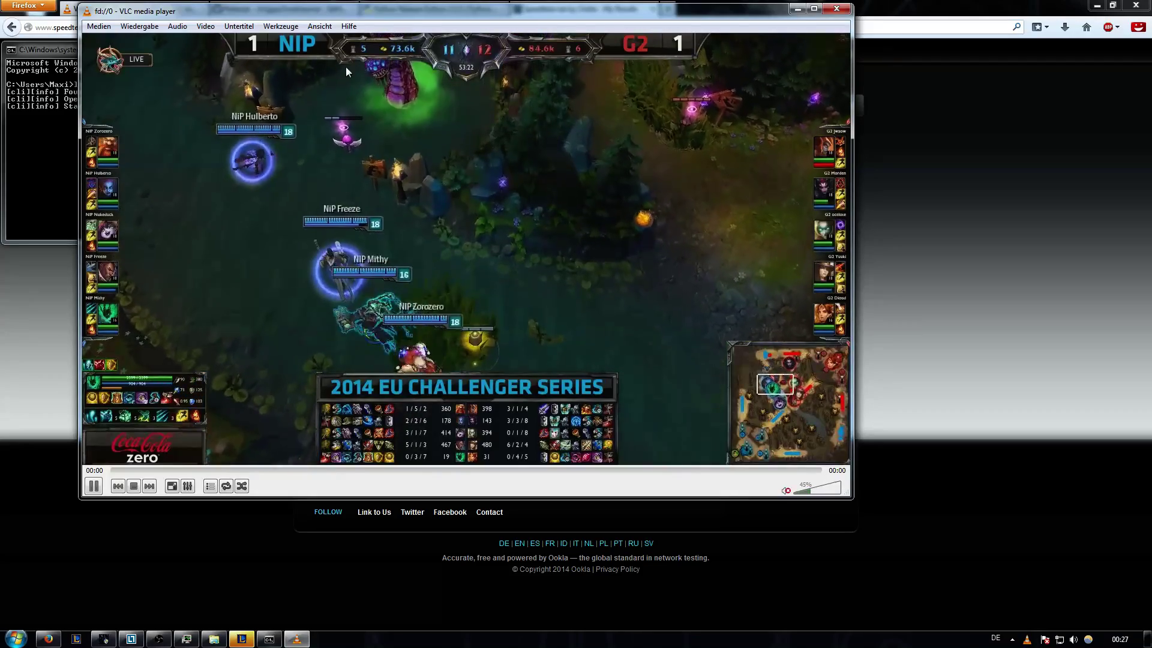
# Browse the options in VLC's Audio menu.
pyautogui.click(176, 26)
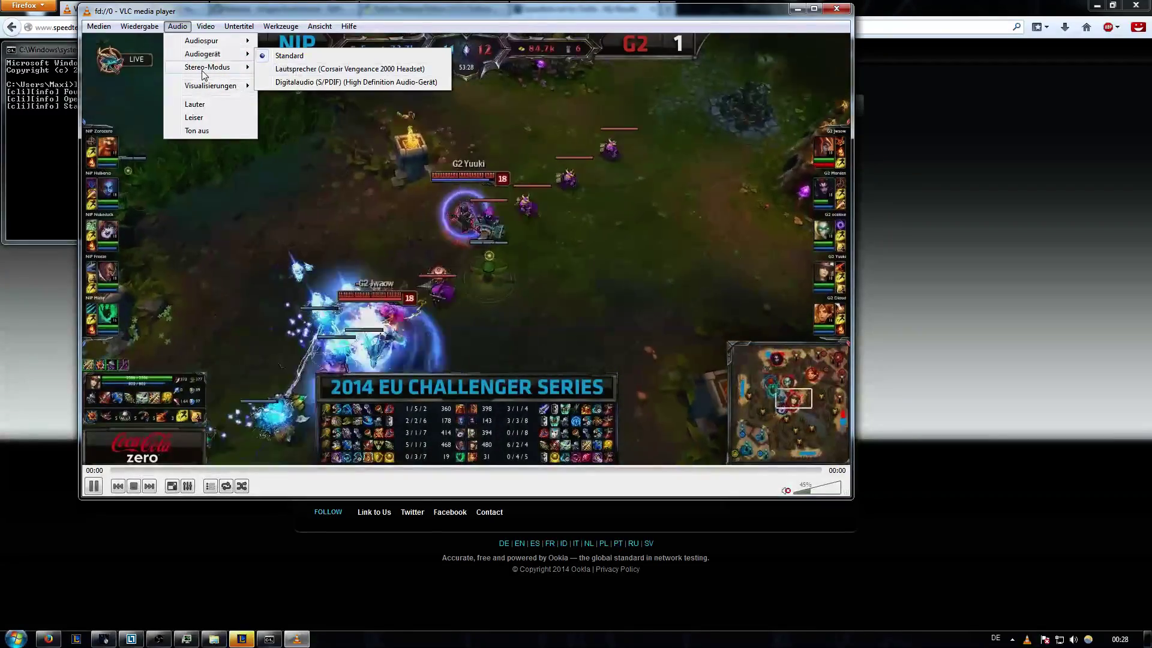
pyautogui.moveTo(208, 70)
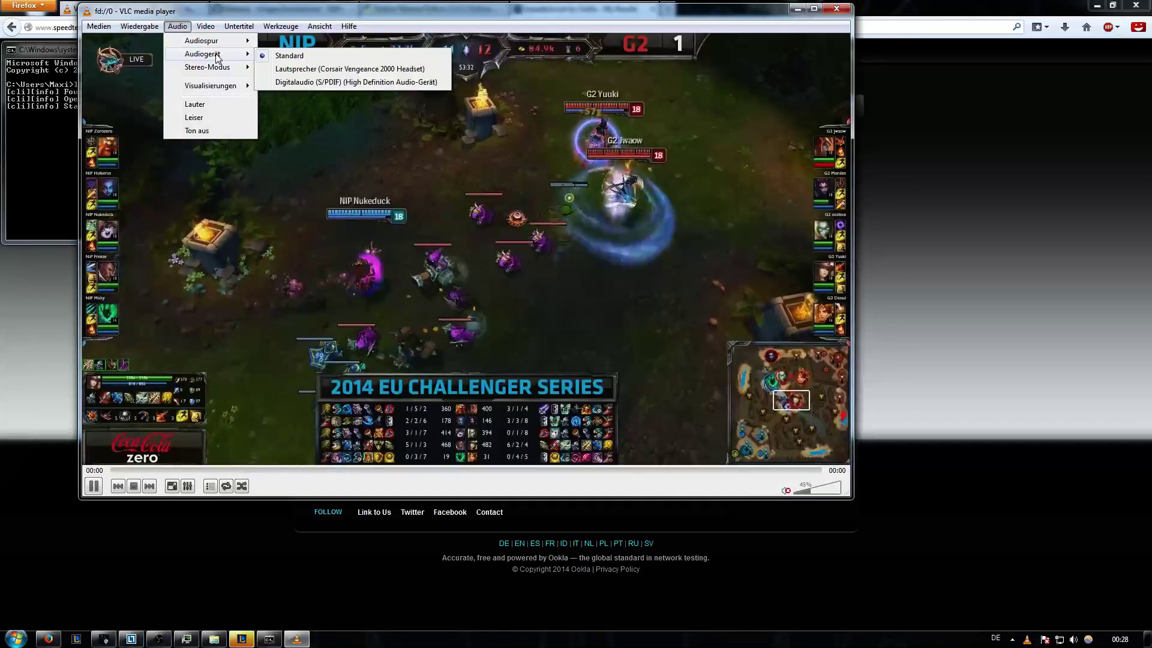
pyautogui.moveTo(213, 87)
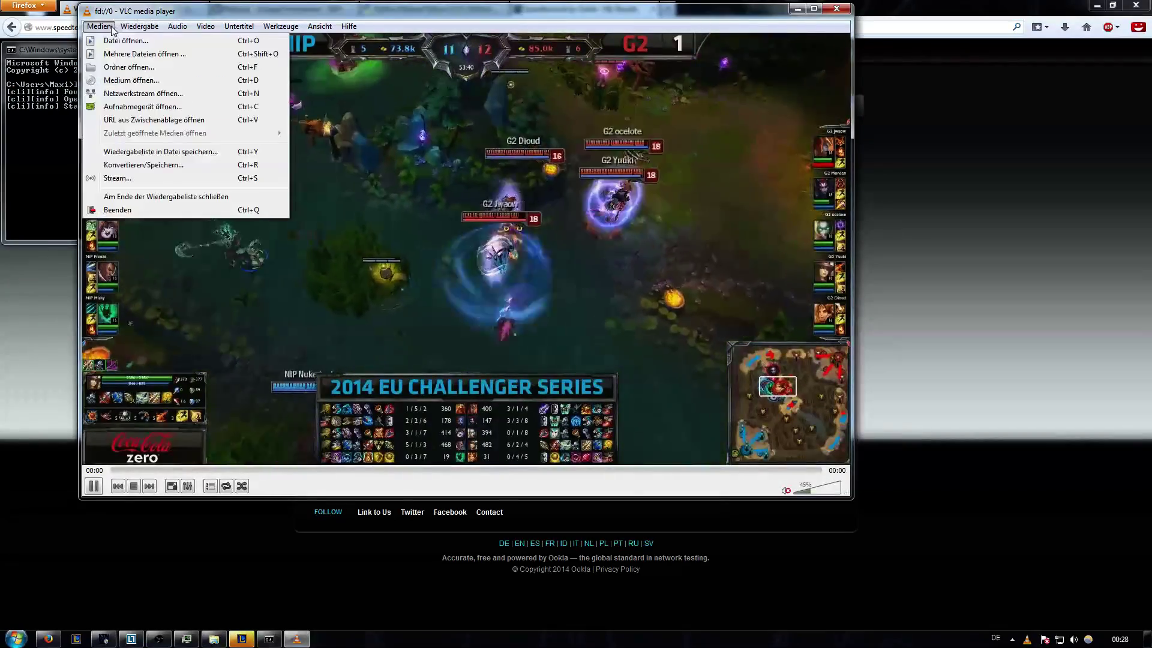
pyautogui.moveTo(318, 31)
pyautogui.moveTo(284, 30)
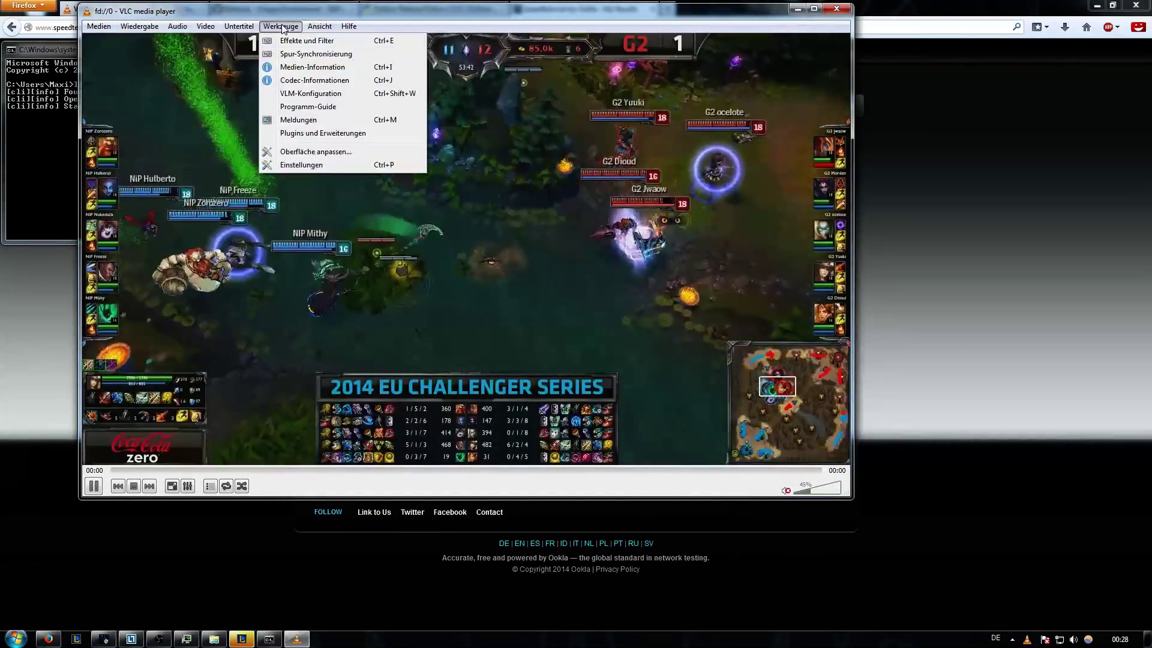
pyautogui.click(311, 163)
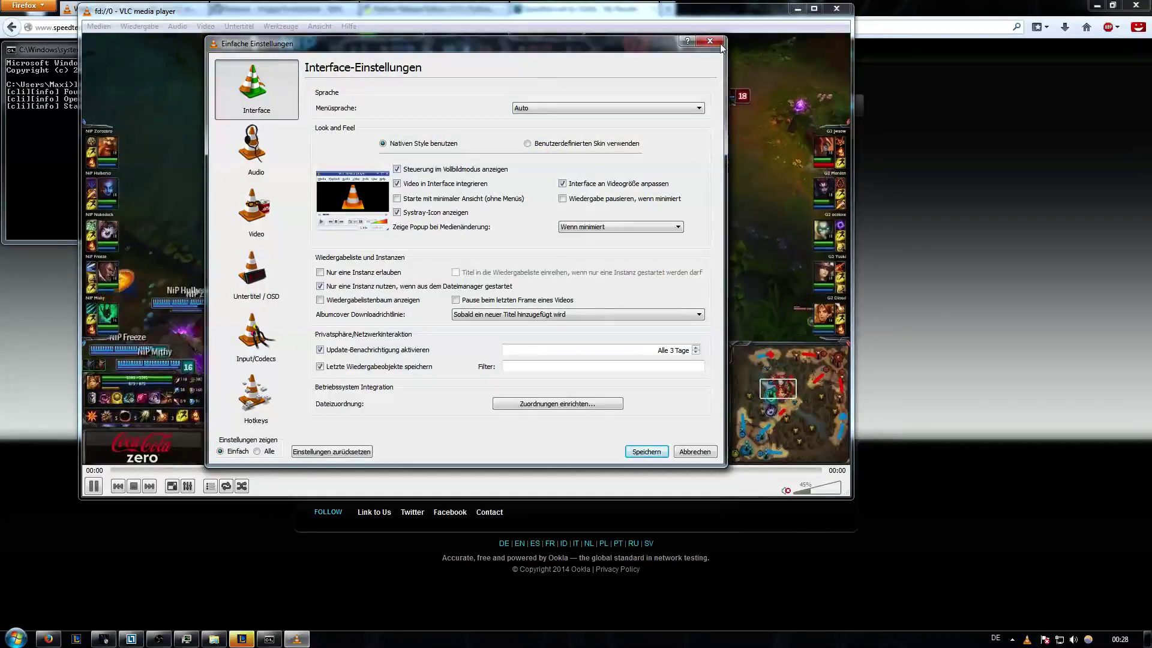
pyautogui.click(713, 41)
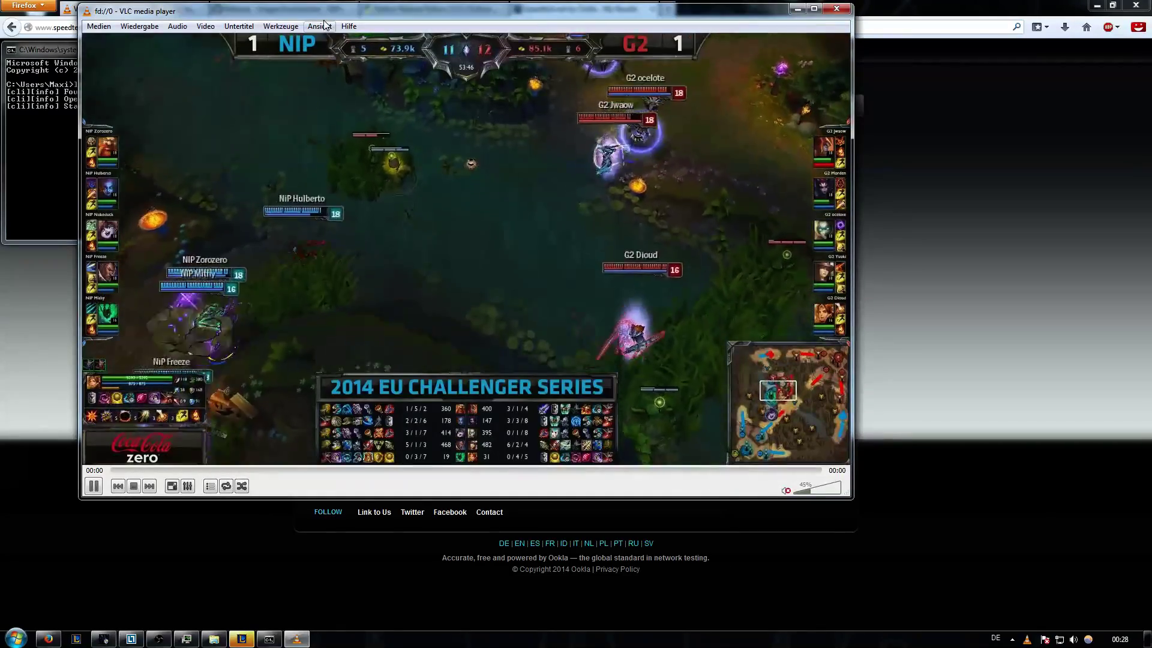
pyautogui.click(282, 27)
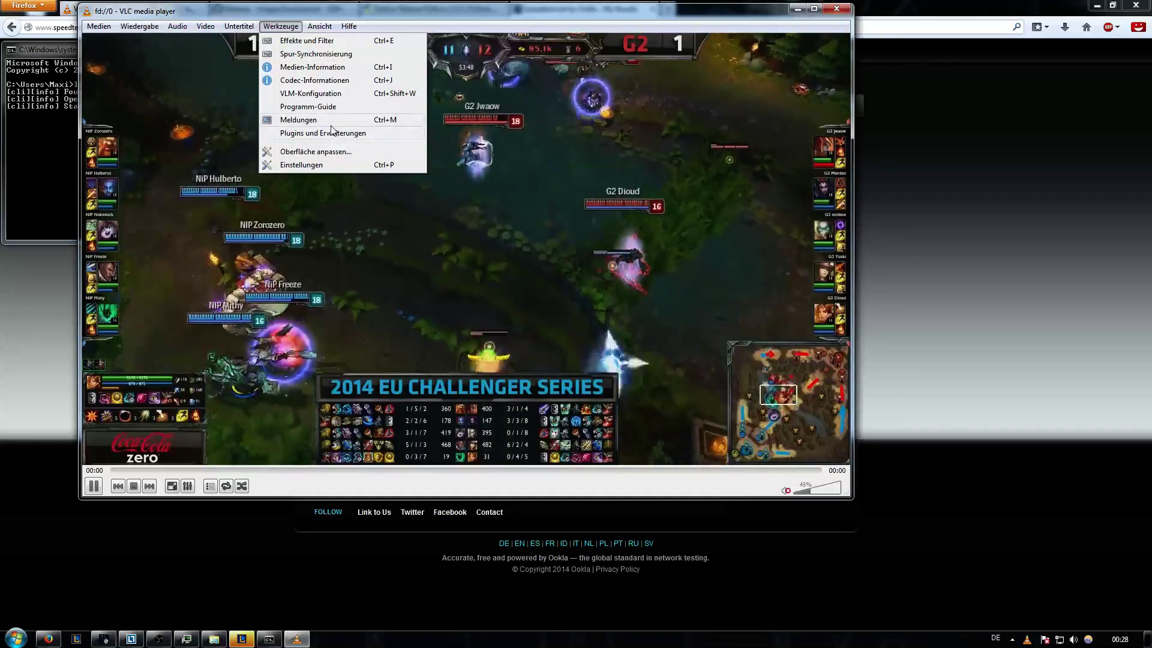
pyautogui.click(324, 41)
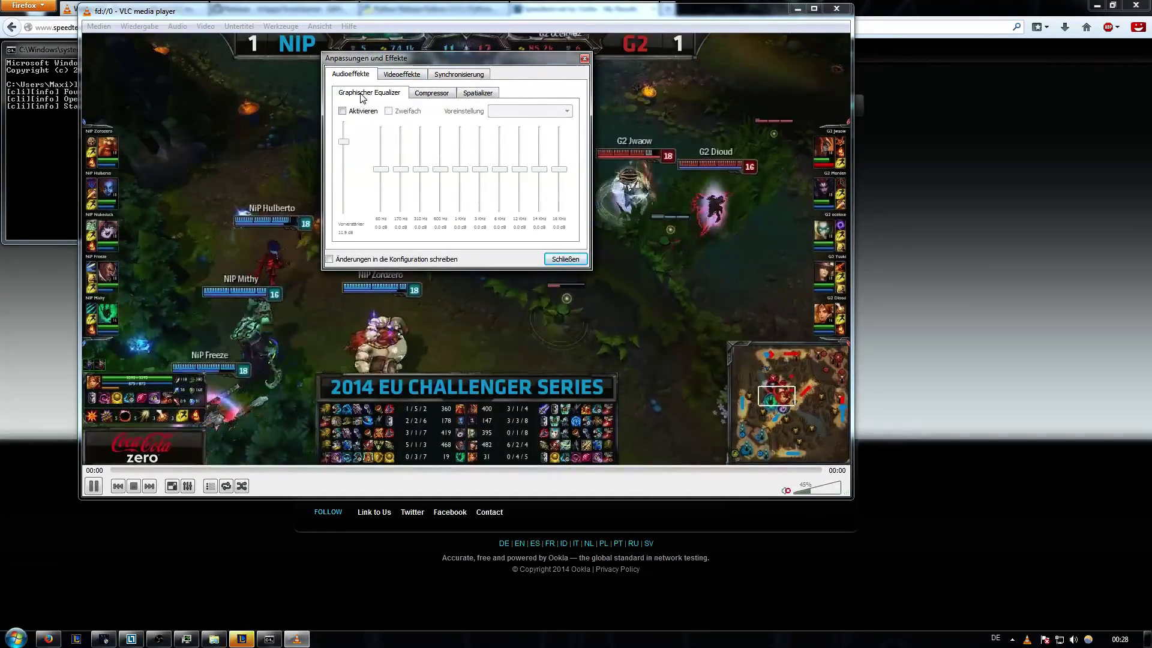
pyautogui.moveTo(457, 66); pyautogui.dragTo(391, 85)
pyautogui.click(335, 93)
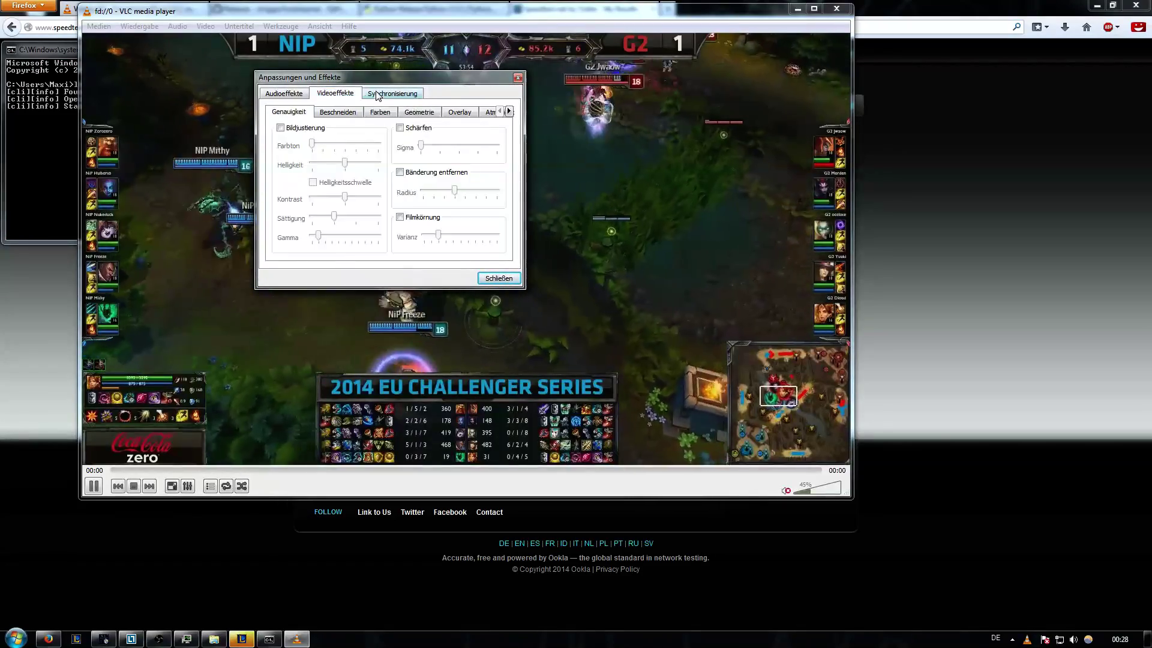
pyautogui.click(290, 94)
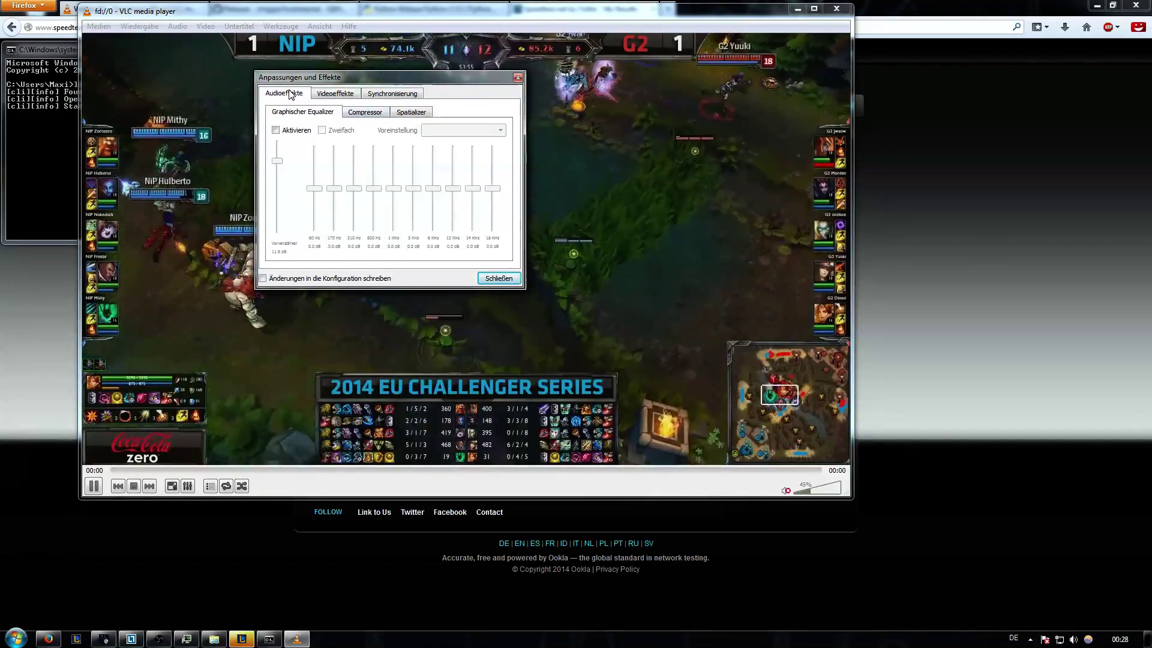
pyautogui.click(517, 78)
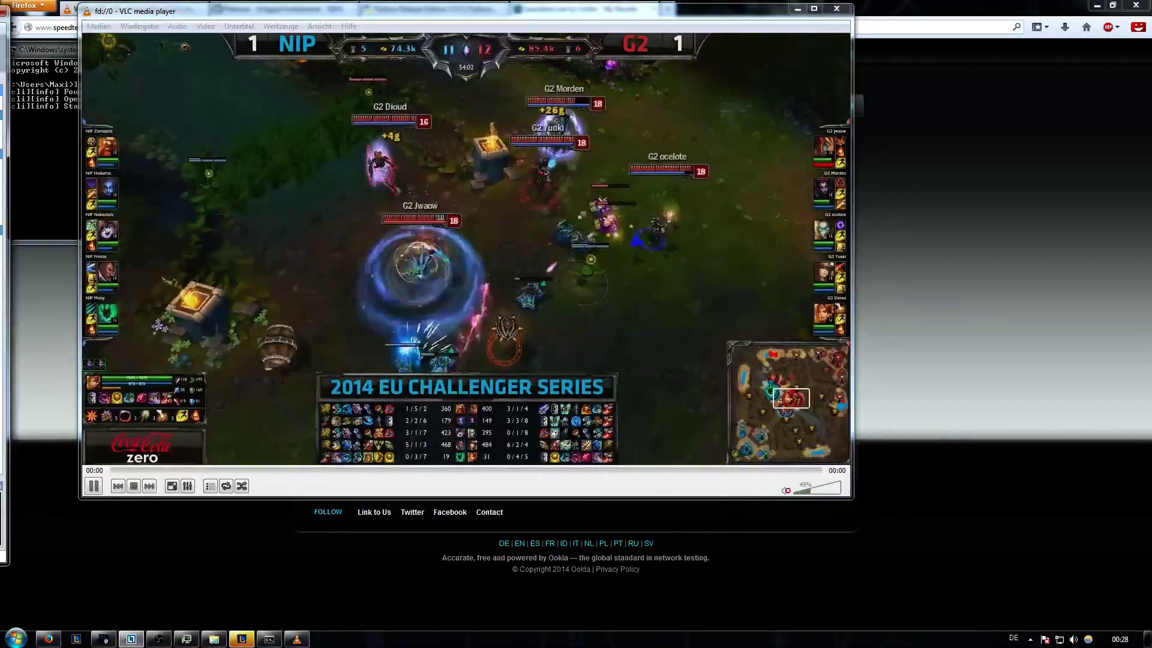
pyautogui.click(131, 638)
# Move NetLimiter to the top to read livestreamer.exe's download rate of about 359 kB/s.
pyautogui.moveTo(928, 45); pyautogui.dragTo(951, 18)
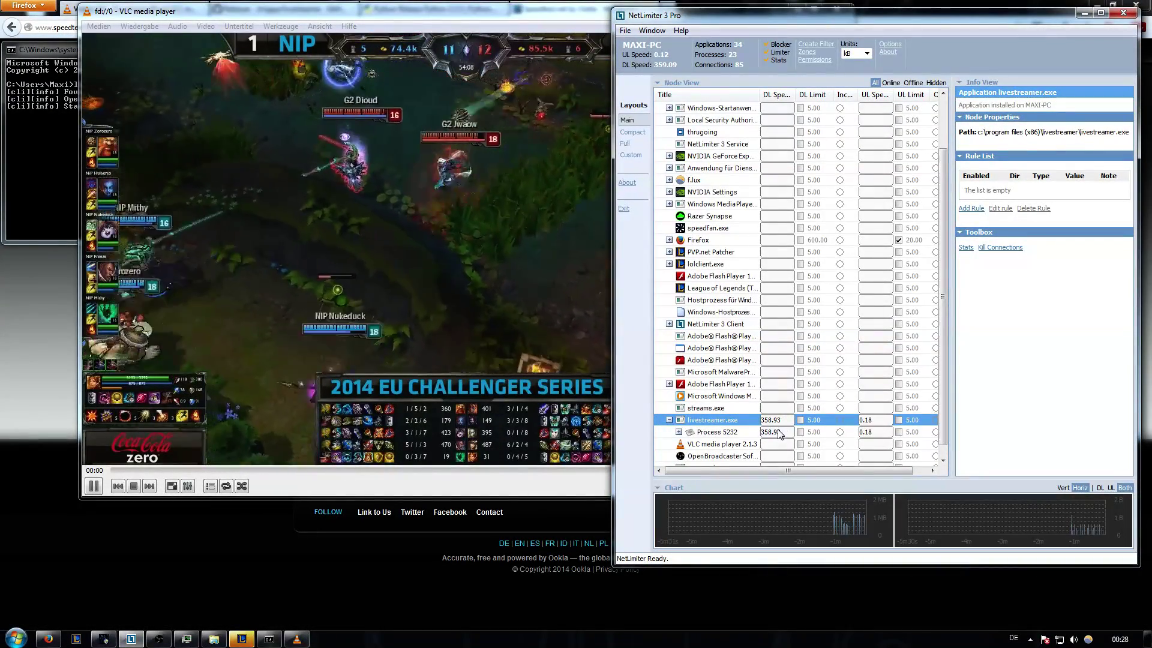
# Put the VLC stream back into fullscreen.
pyautogui.doubleClick(449, 232)
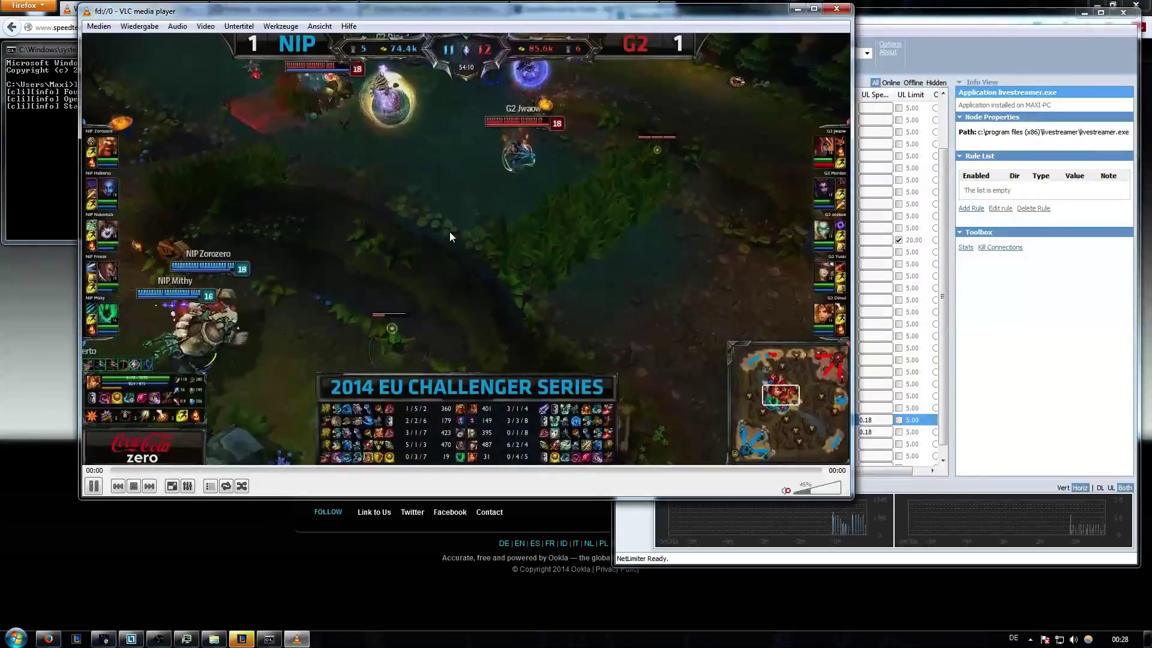